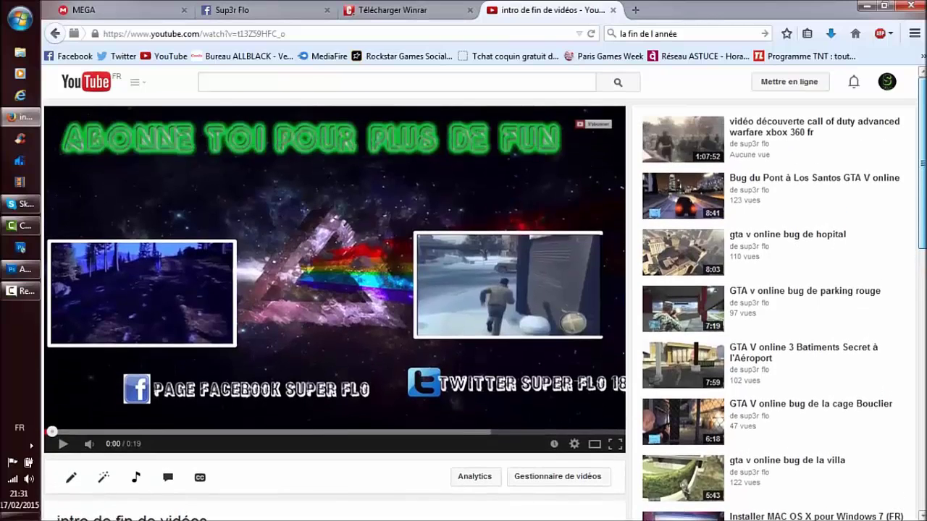
- Play and pause the "intro de fin de vidéos" example video on YouTube to examine its end-screen layout
scroll(464, 304, down, 3)
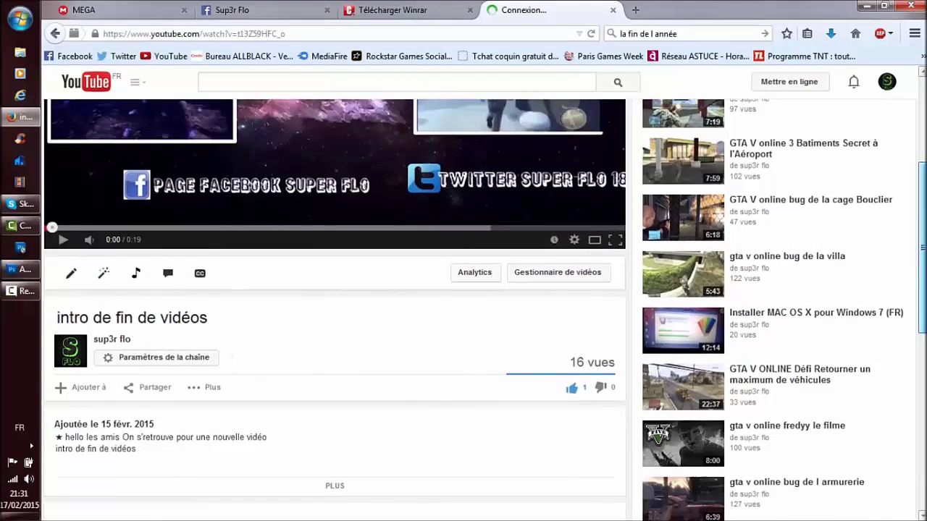
scroll(464, 304, down, 2)
scroll(464, 304, up, 1)
scroll(449, 235, up, 3)
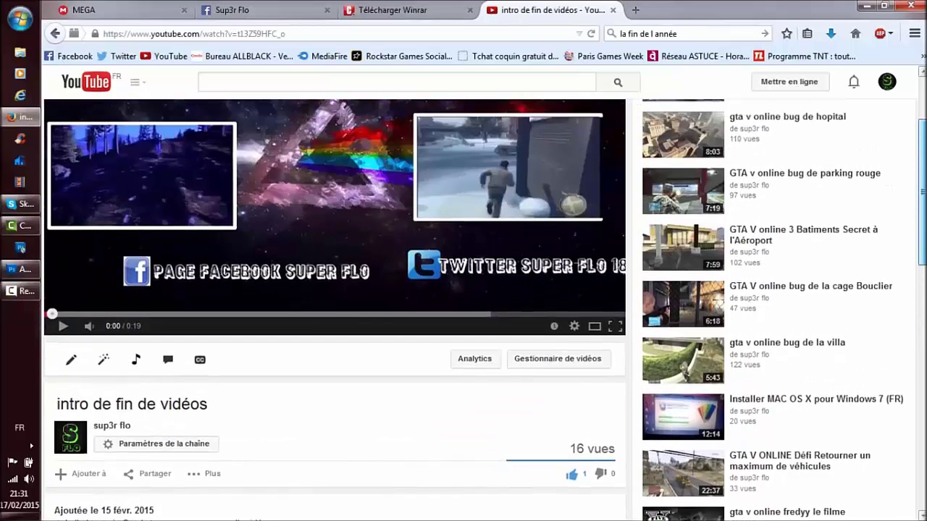
click(62, 445)
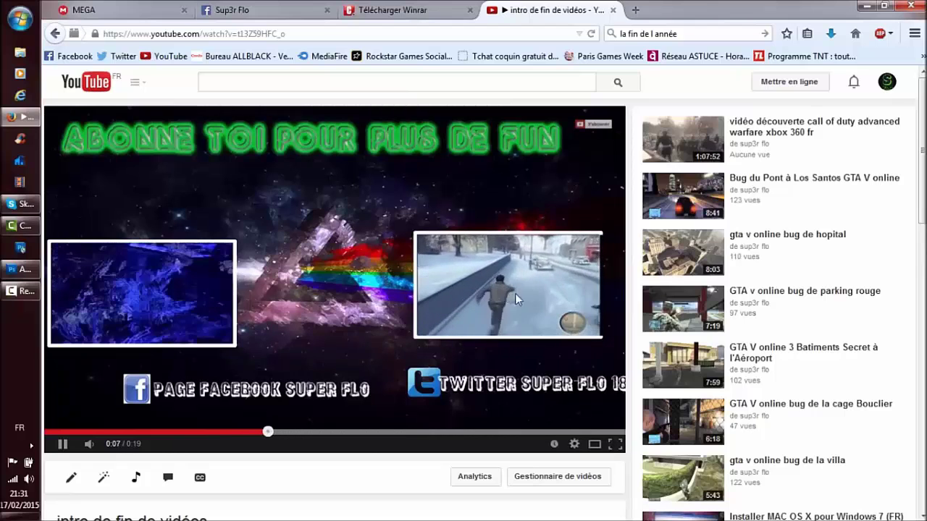
click(62, 444)
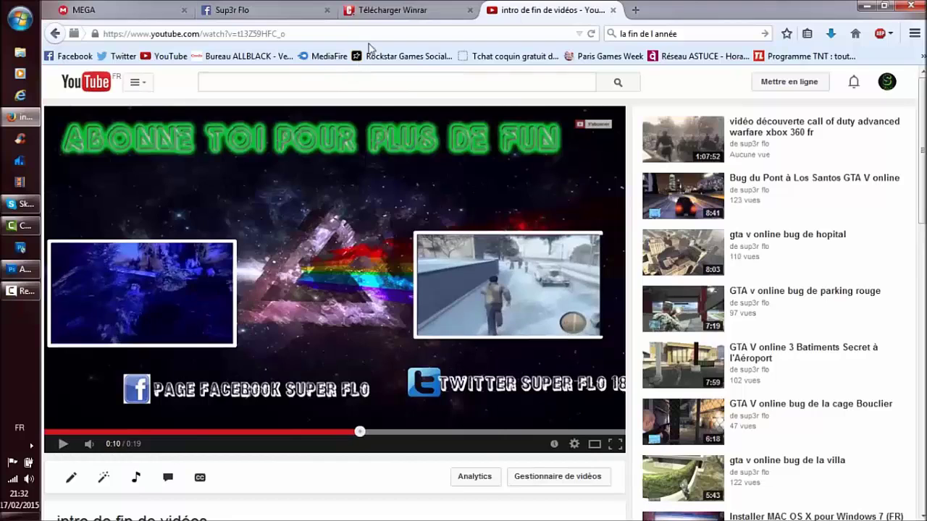
- Look at the Clubic download page for WinRAR and the MEGA download page for PHOTOSHOP CS6.rar
click(378, 11)
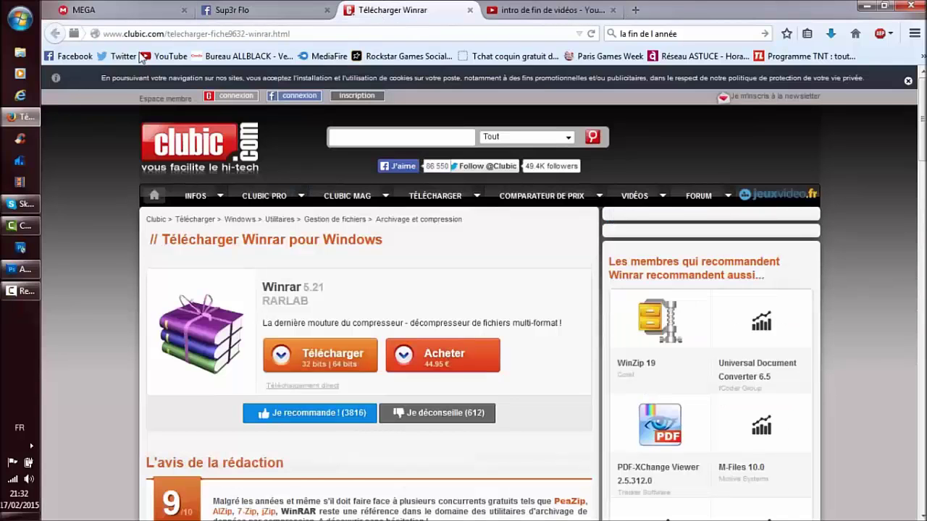
click(116, 10)
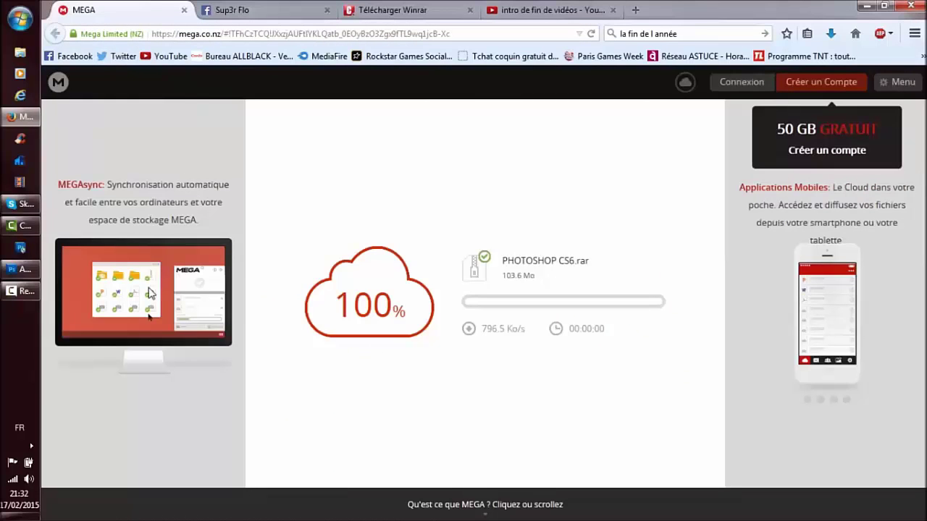
- Switch to Photoshop and open pink_floyd_triangle_space_planet_colors.jpg from the "montage gta v" folder on the desktop
click(23, 274)
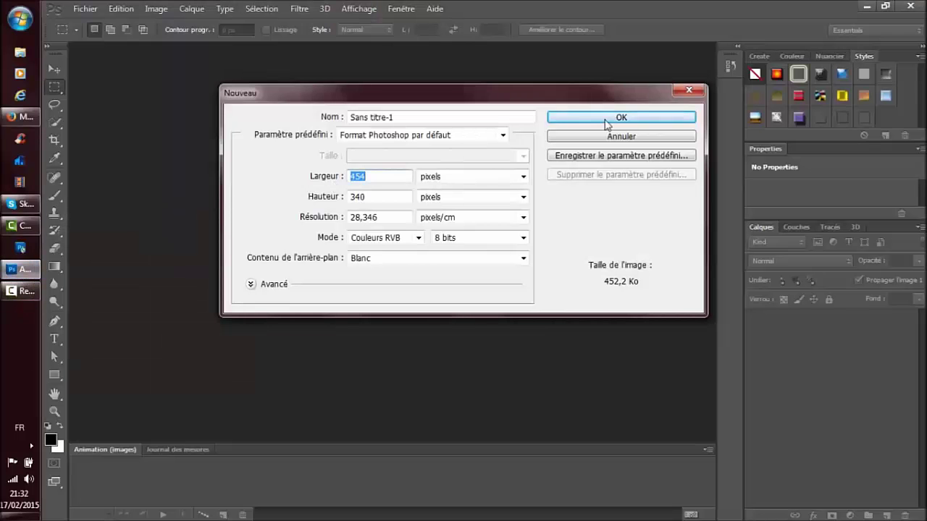
click(690, 87)
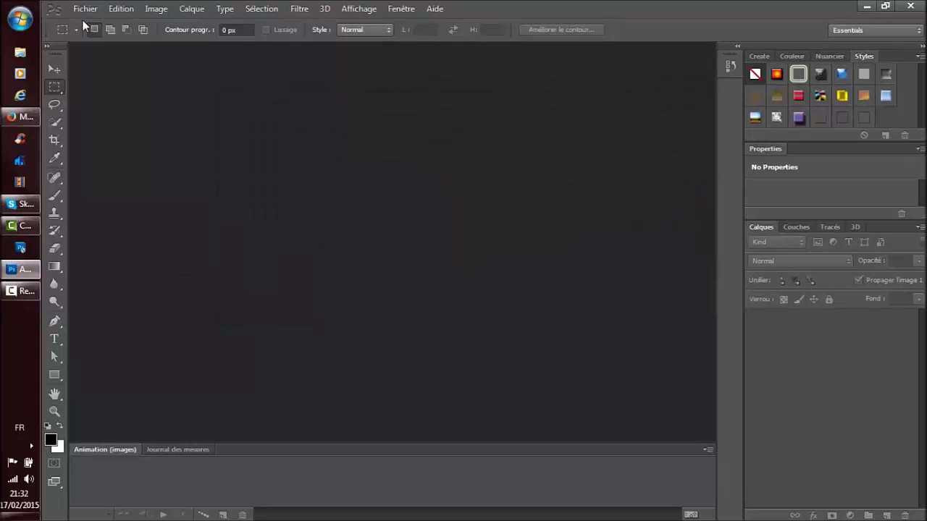
click(85, 10)
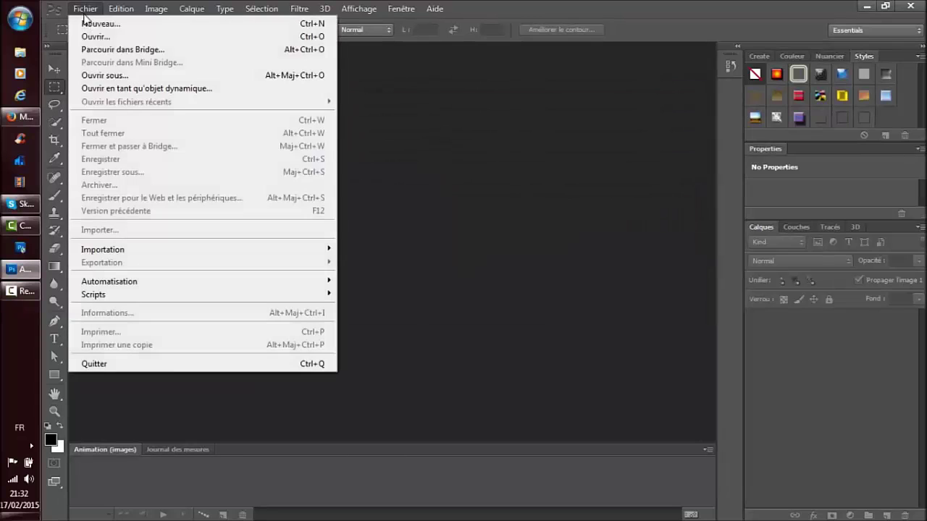
click(119, 40)
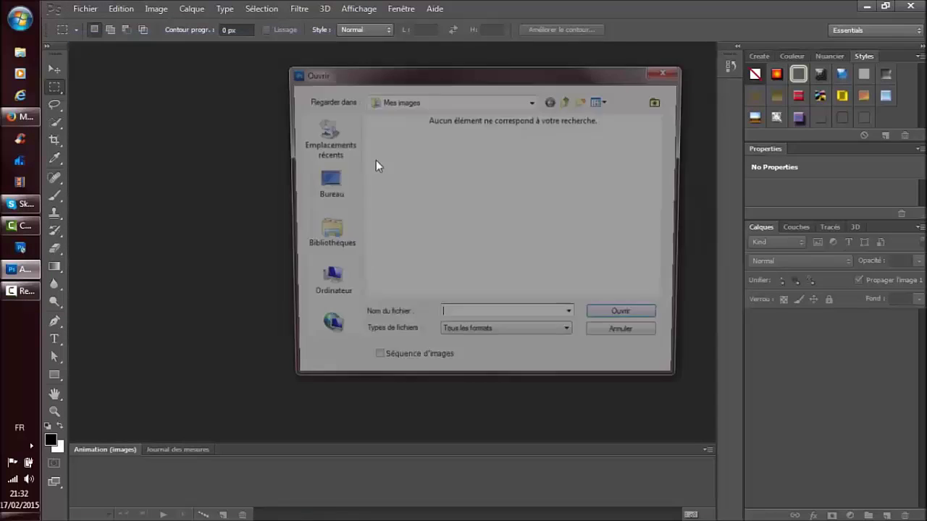
click(325, 197)
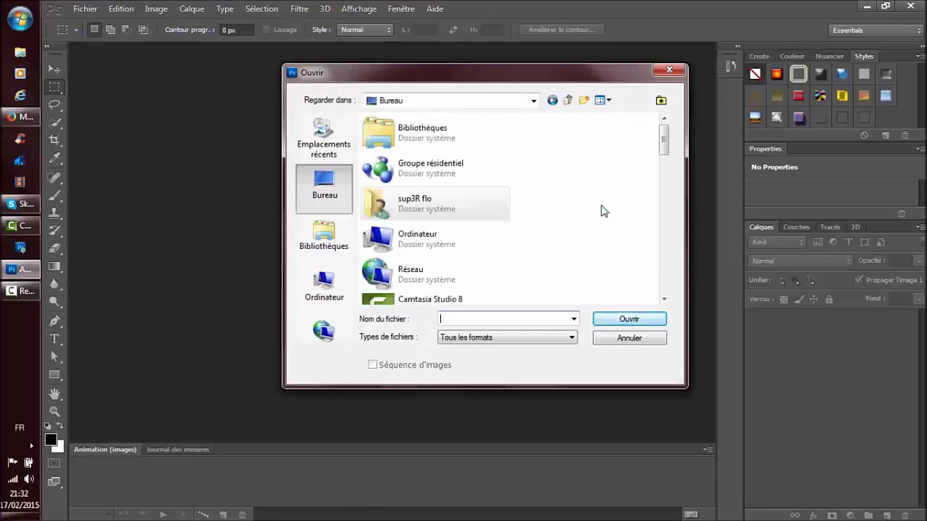
drag(665, 143, 665, 286)
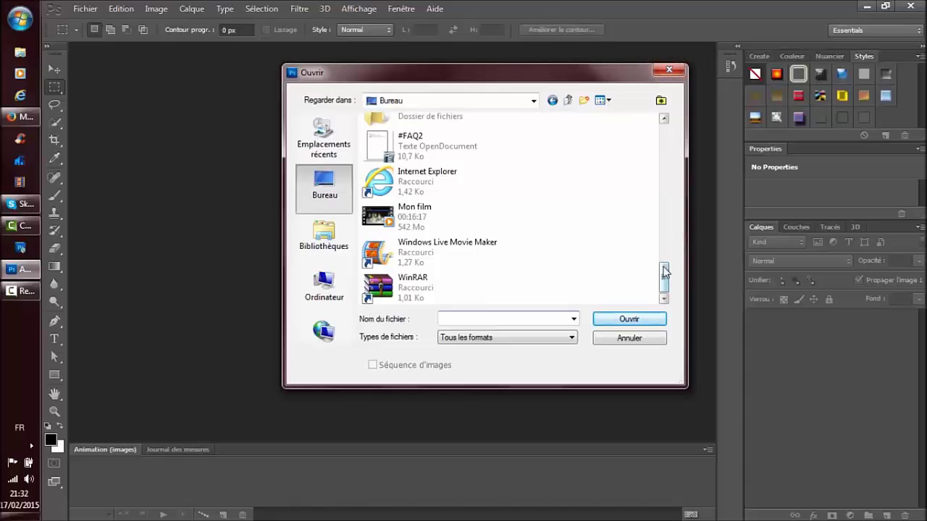
mouse_move(665, 276)
mouse_down()
mouse_move(665, 253)
mouse_move(665, 278)
mouse_up()
drag(664, 287, 669, 221)
click(447, 271)
double_click(448, 271)
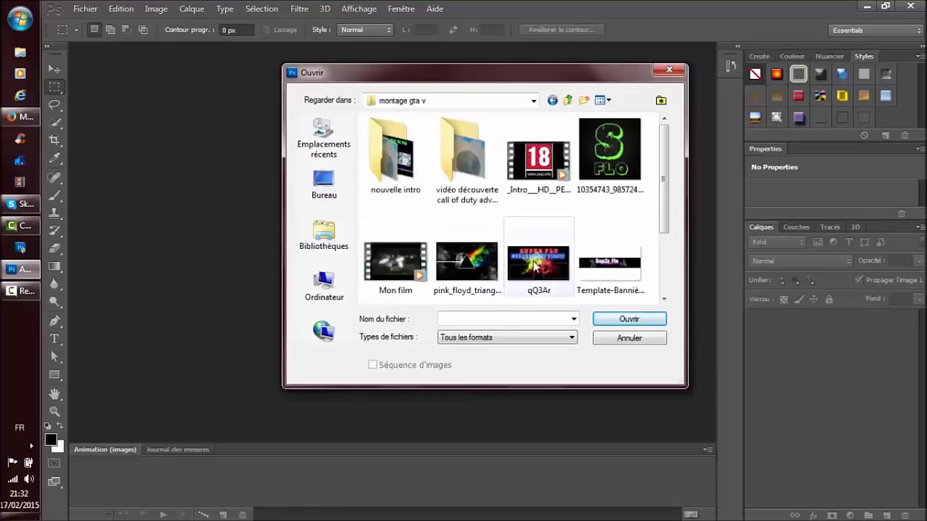
double_click(475, 262)
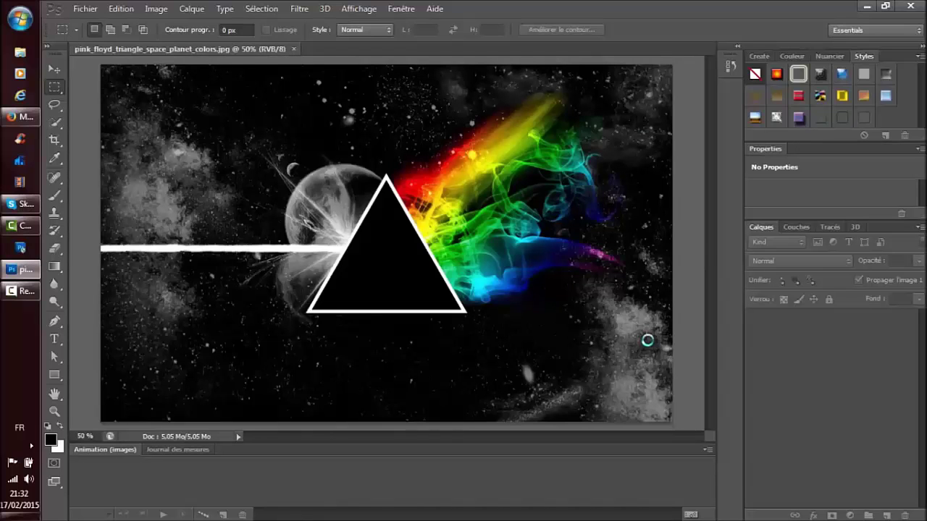
- Make a rectangular marquee selection in the lower-left part of the image, beneath the white horizontal beam
click(53, 68)
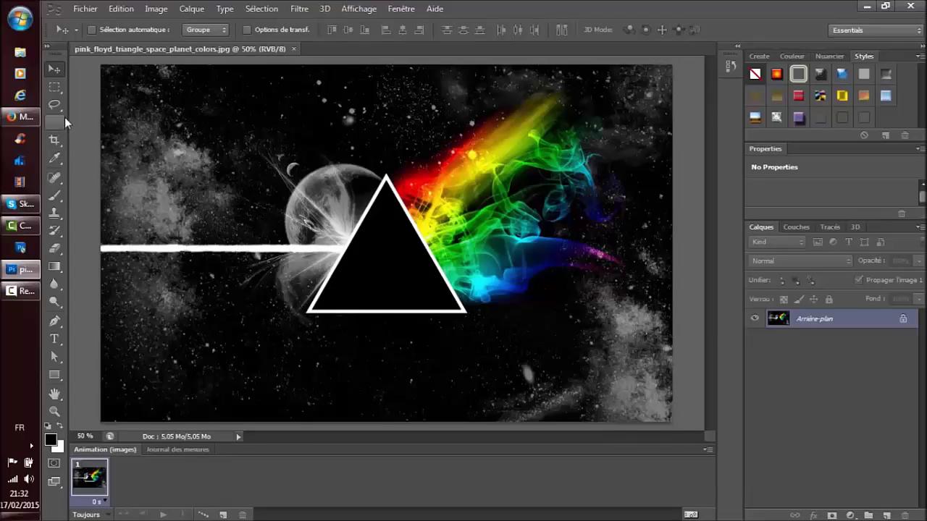
click(61, 93)
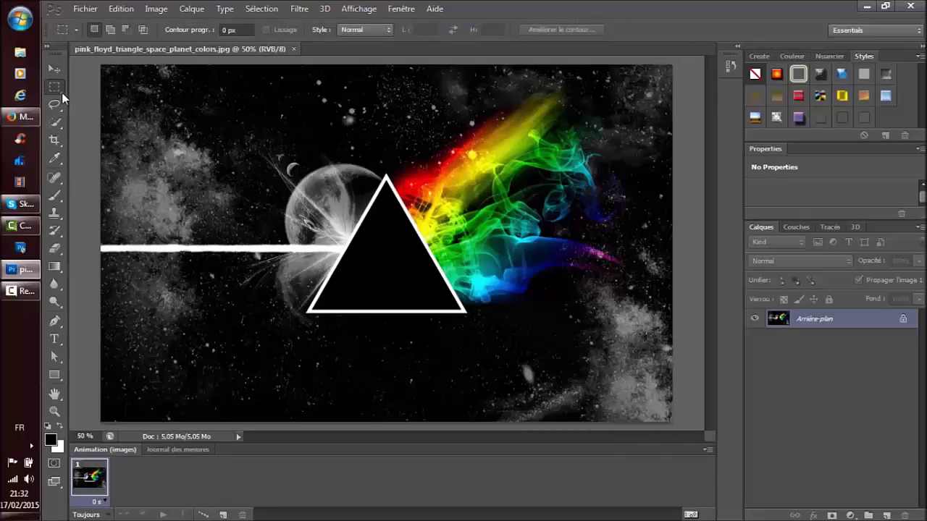
right_click(62, 92)
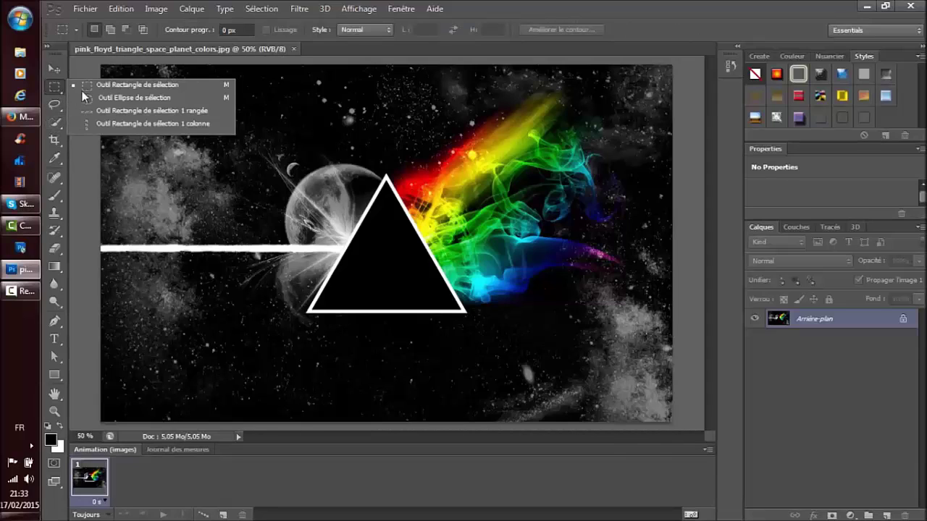
click(55, 88)
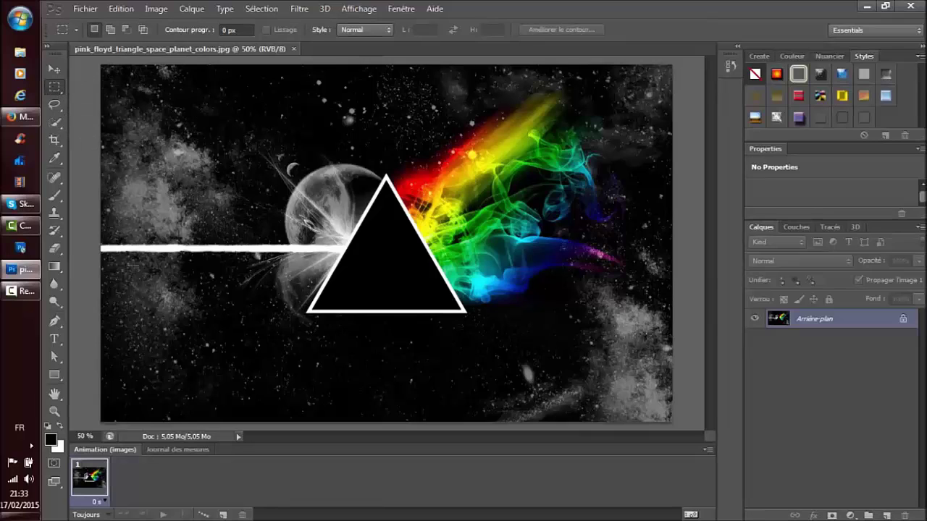
drag(111, 273, 341, 399)
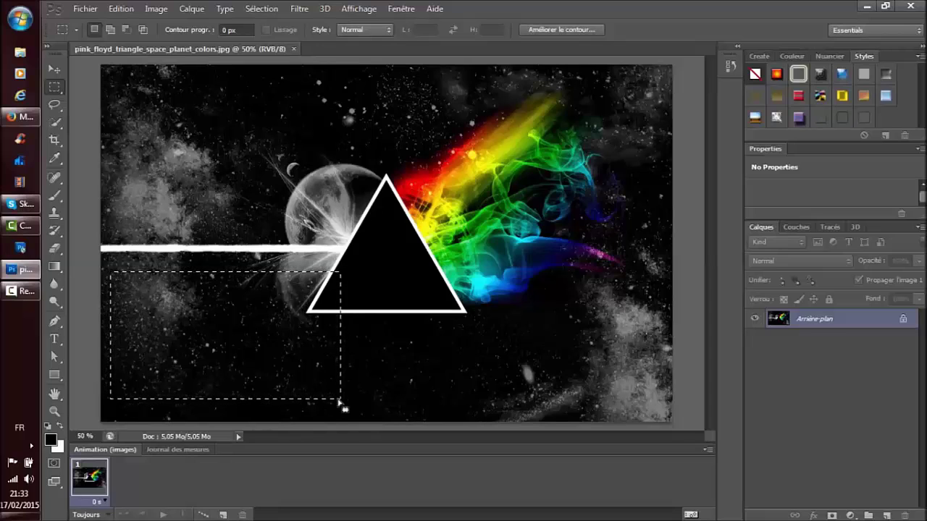
- Stroke the lower-left selection with an 8 px centred contour in near-white fdfafa and deselect it
right_click(338, 400)
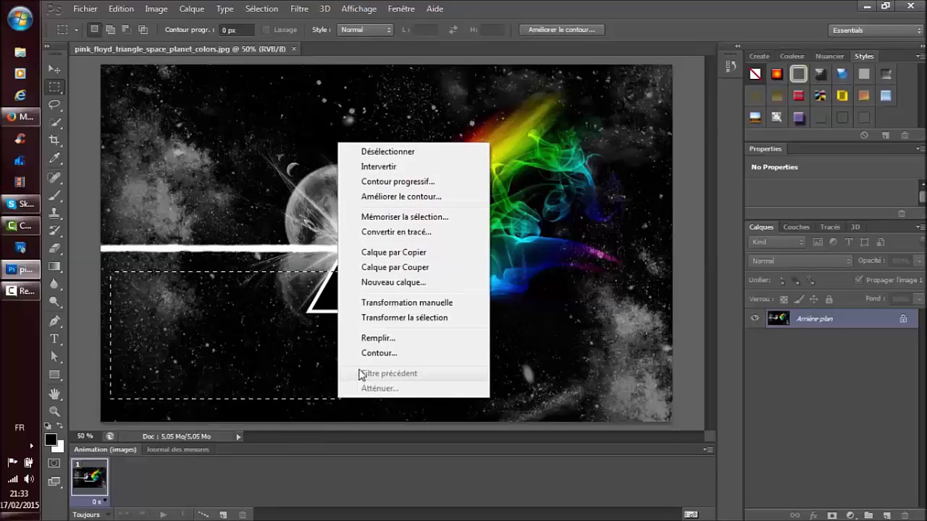
click(401, 353)
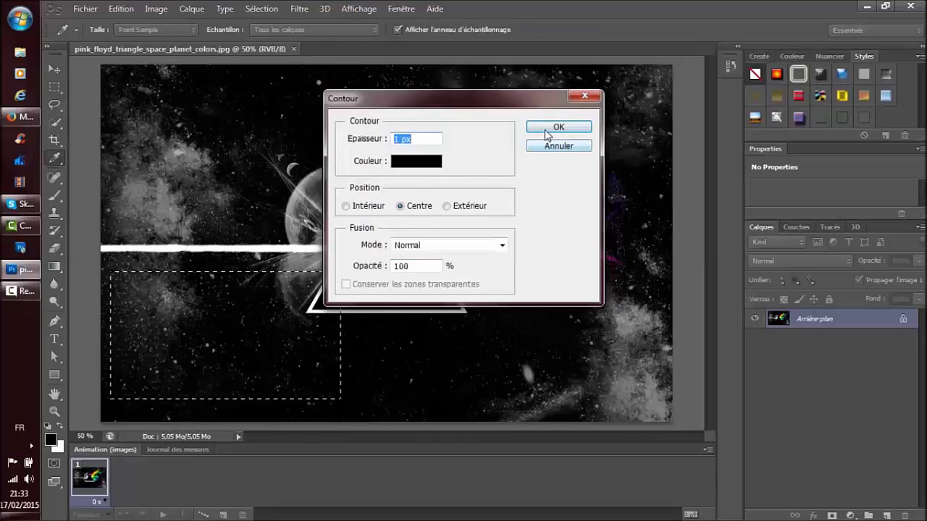
click(396, 139)
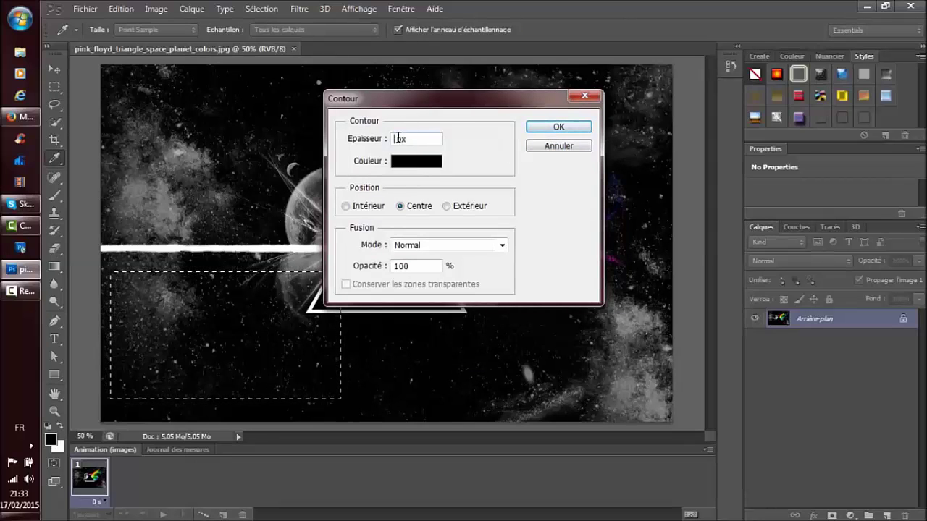
click(416, 160)
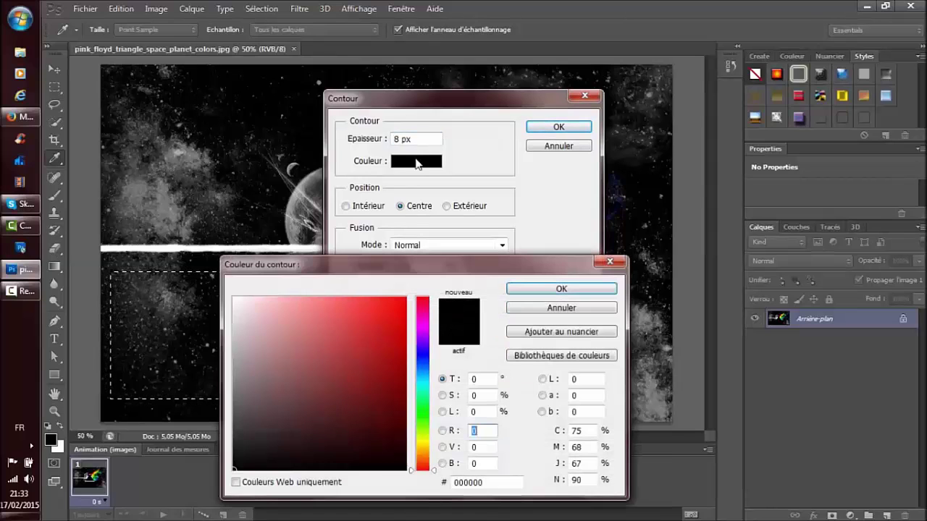
click(235, 298)
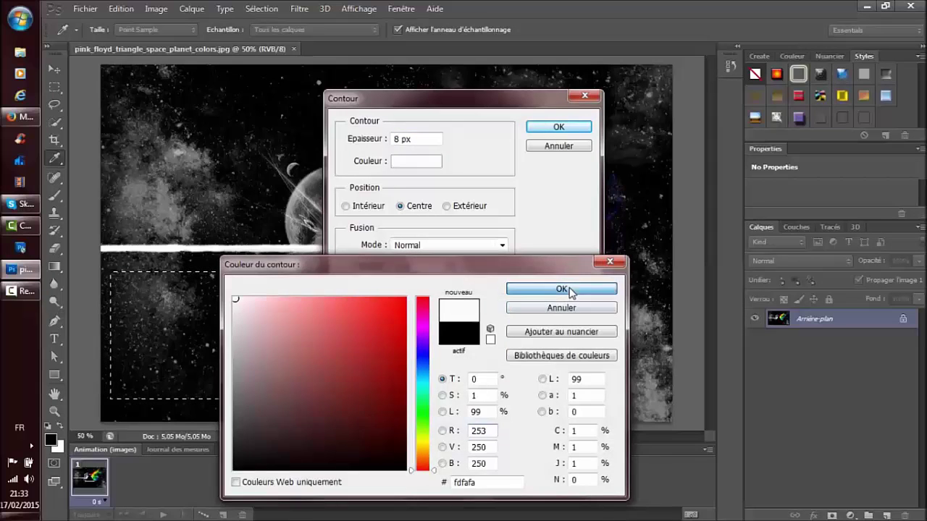
click(550, 289)
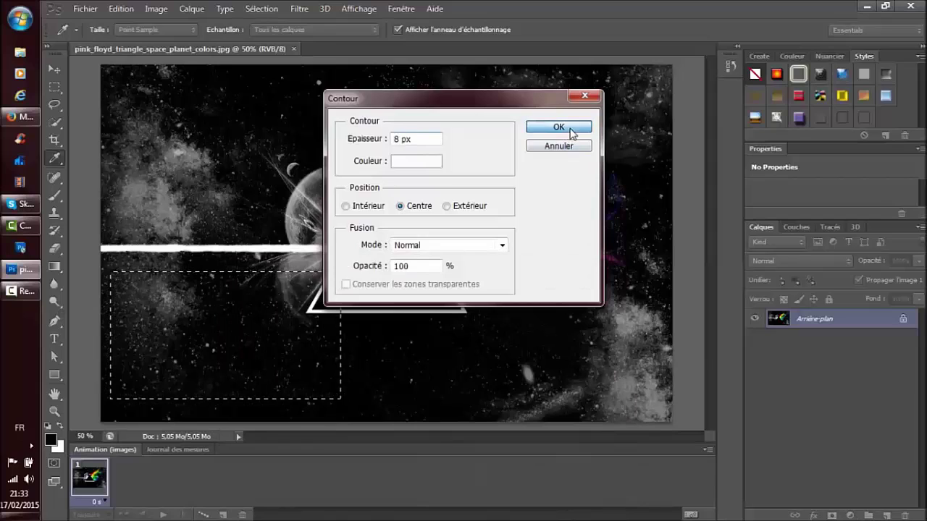
click(558, 128)
key(m)
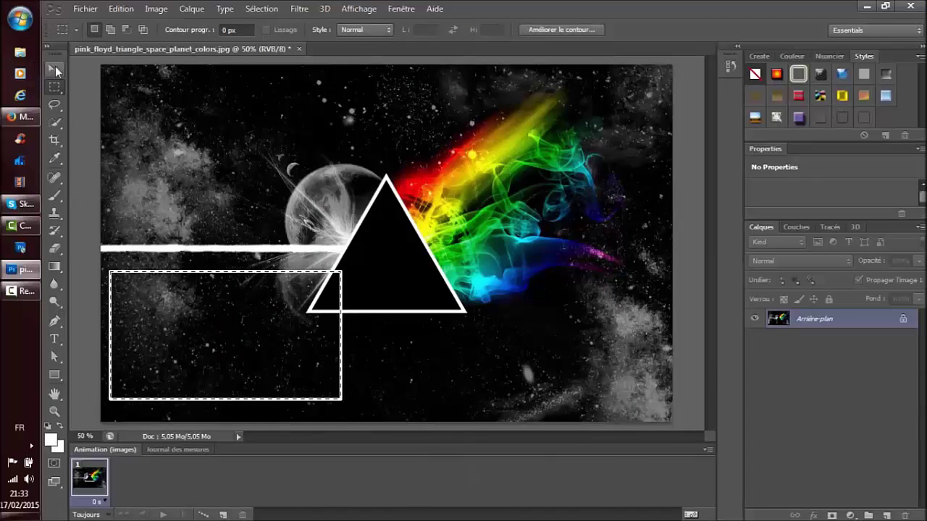
click(225, 213)
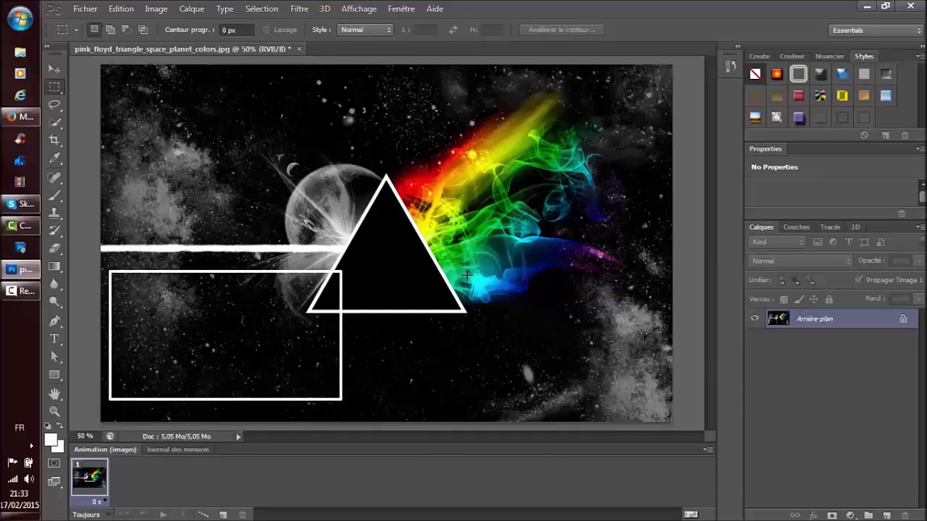
drag(450, 265, 678, 392)
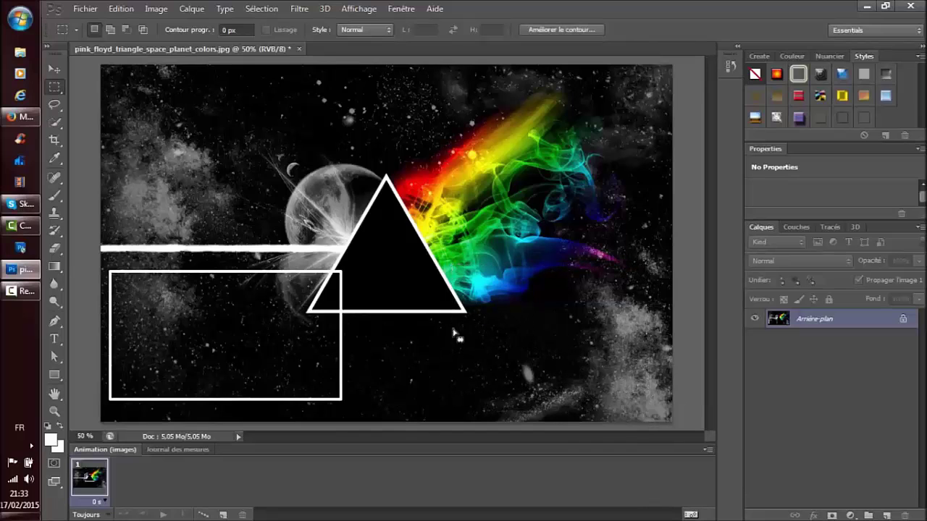
drag(408, 262, 663, 407)
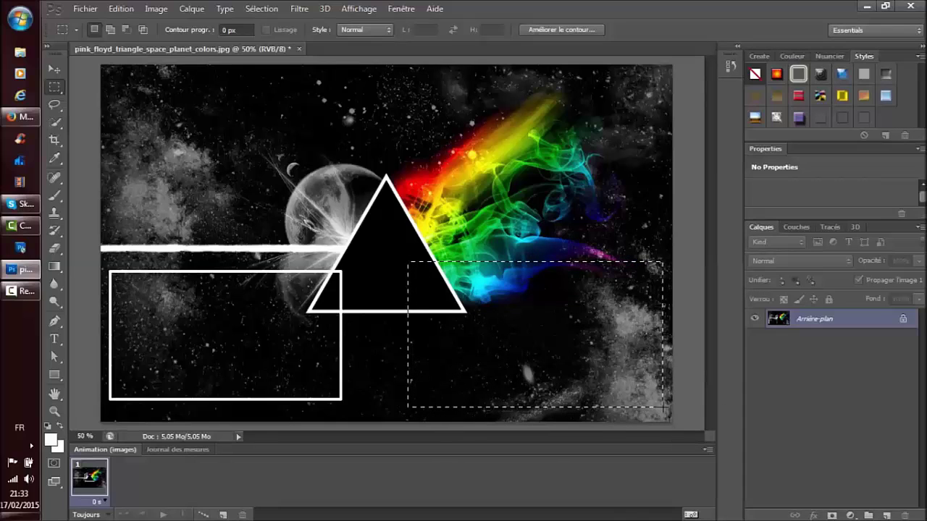
click(396, 280)
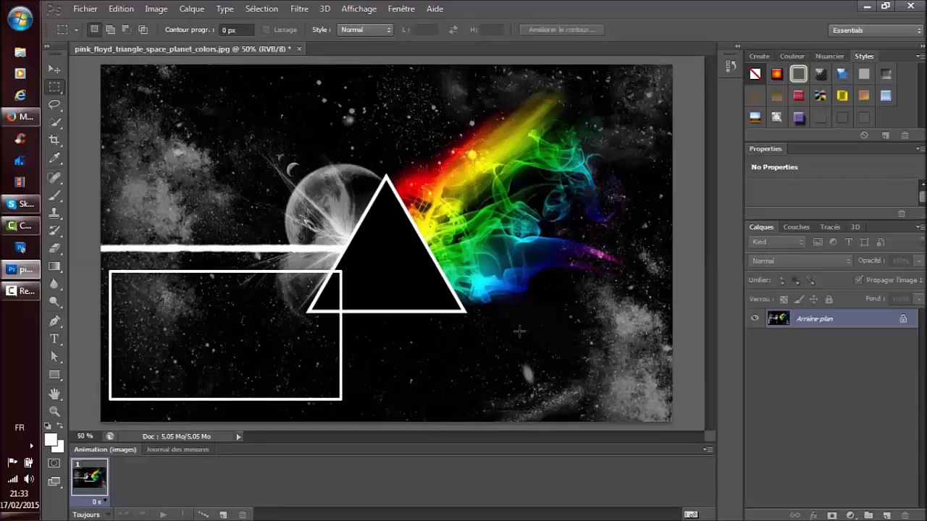
- Select a rectangle in the lower-right part of the image and stroke it with an 8 px centred near-white contour
drag(544, 345, 655, 393)
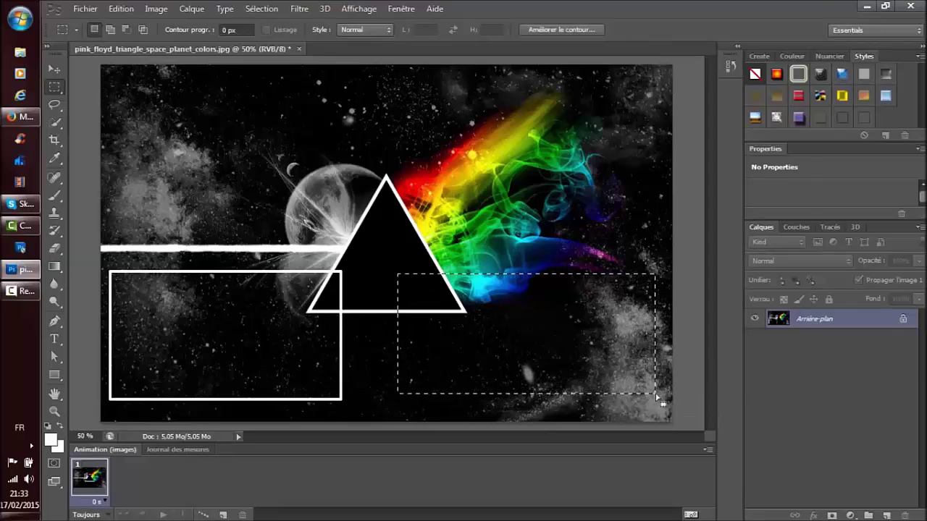
right_click(656, 395)
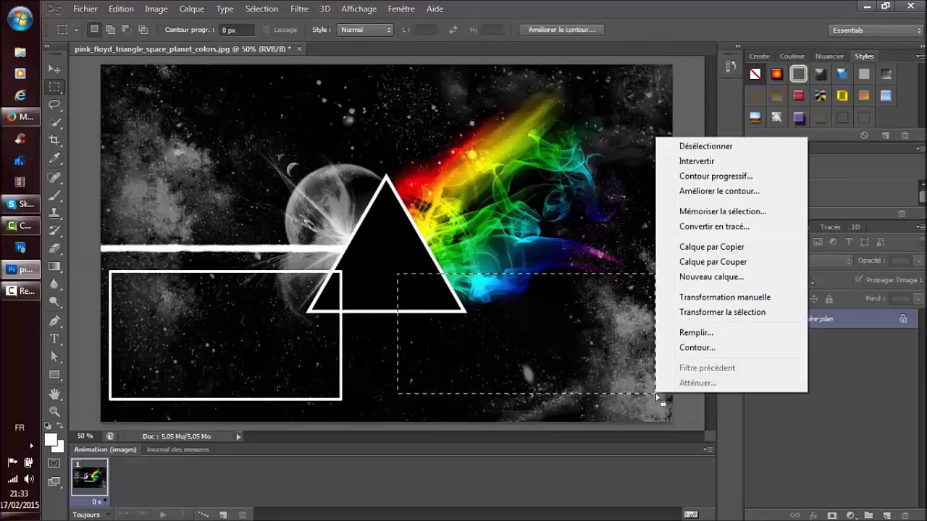
click(697, 347)
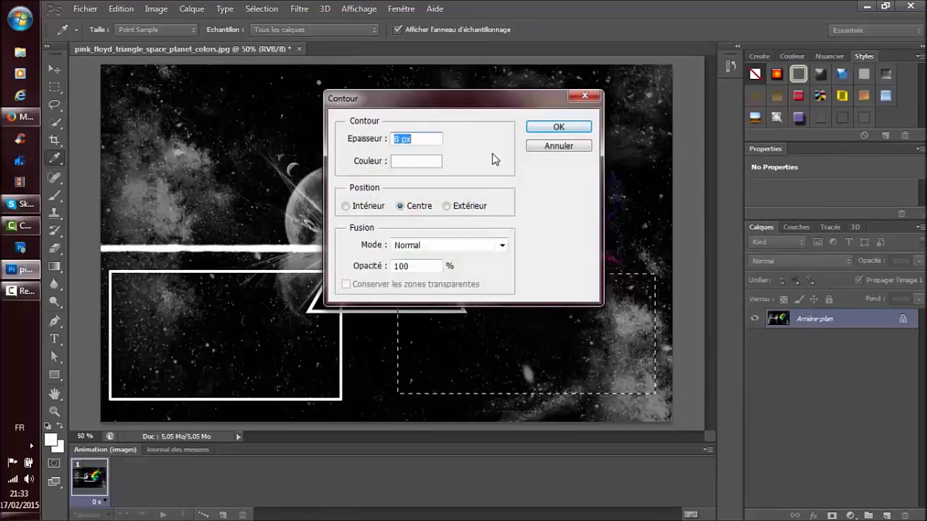
click(559, 128)
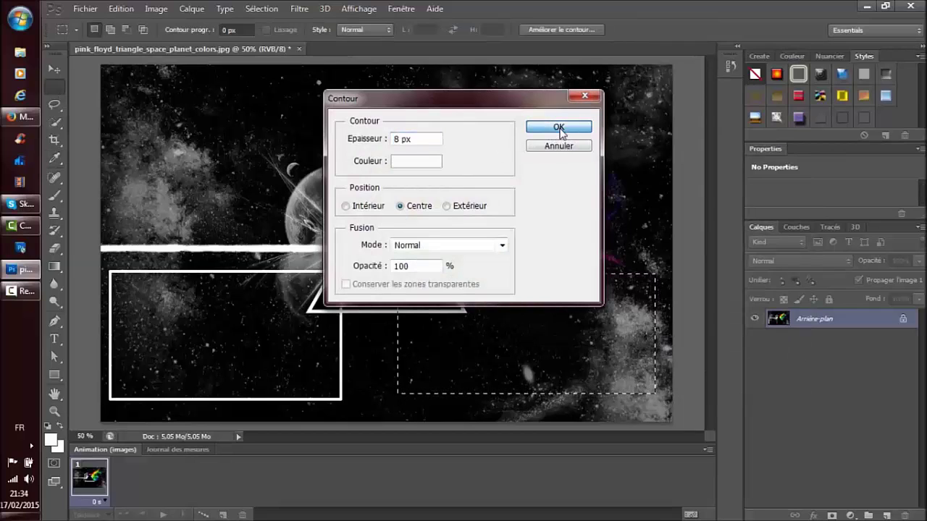
click(56, 69)
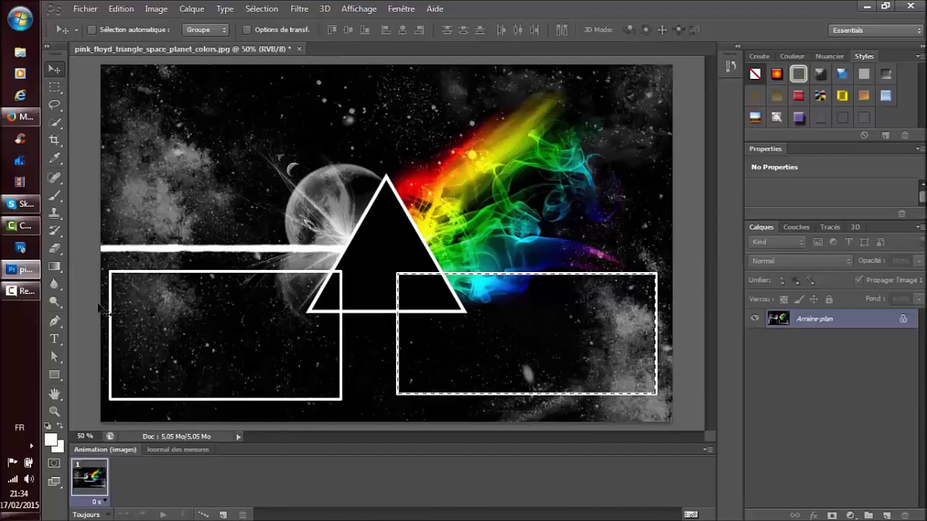
- Start a white Tahoma text object in the upper-left area of the image with the font size set to 72 pt
click(54, 338)
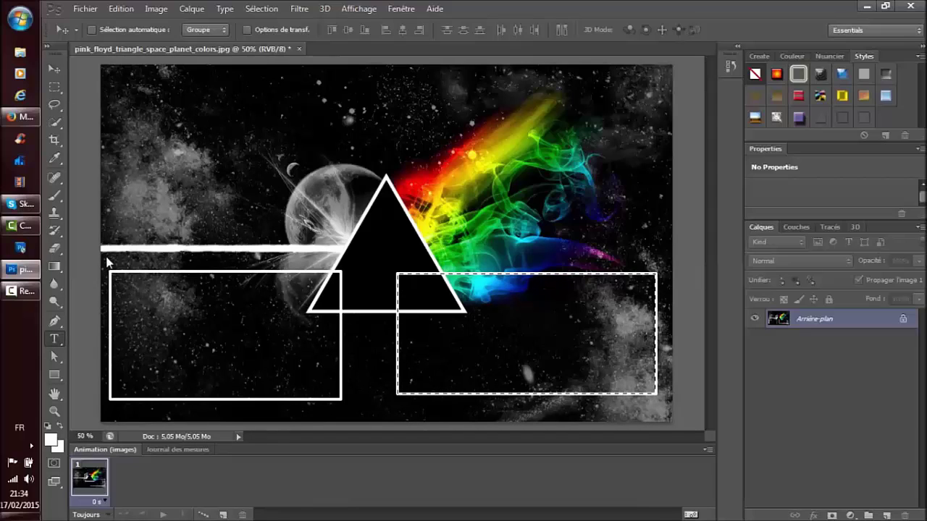
click(60, 340)
click(197, 103)
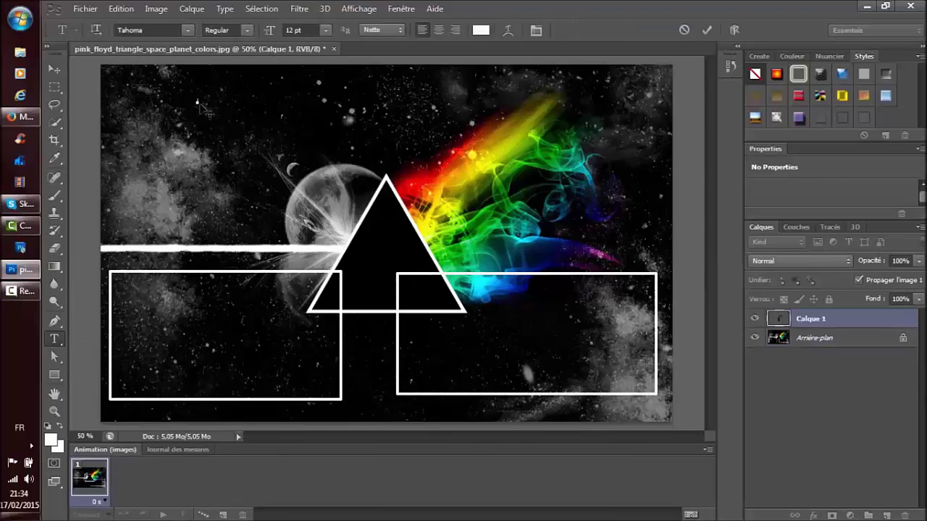
click(327, 31)
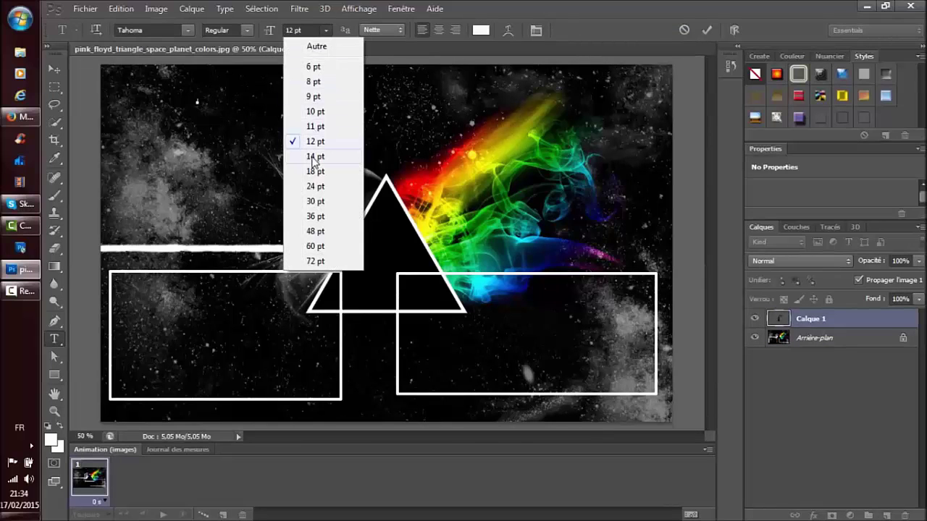
click(316, 187)
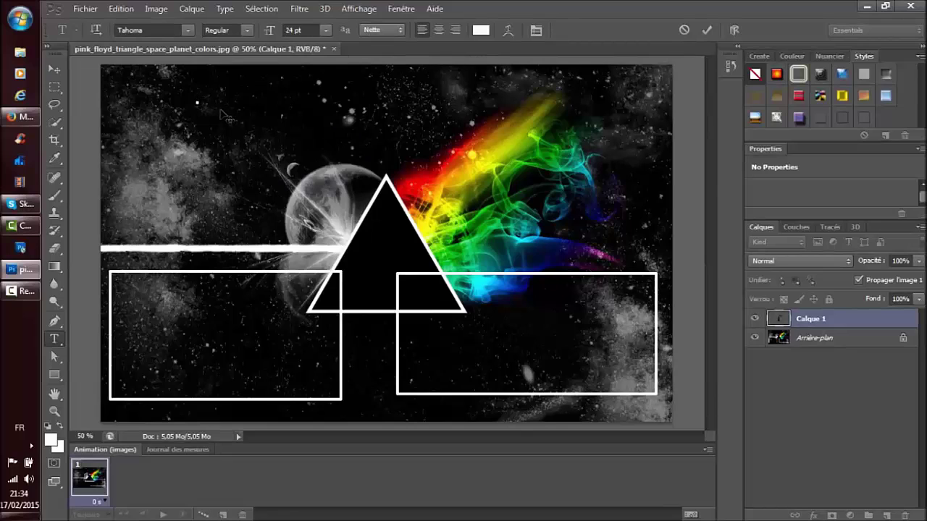
click(325, 31)
click(318, 262)
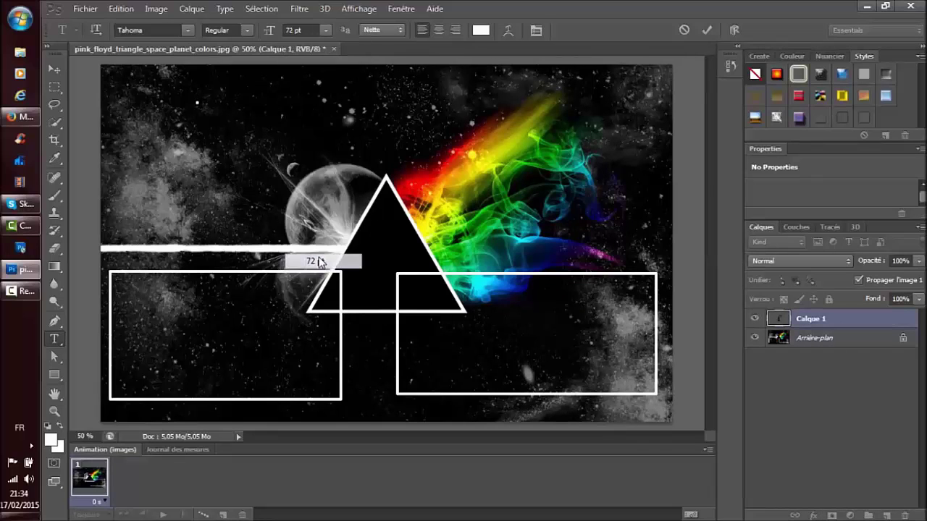
click(198, 100)
- Enter the title SUP3R FLO and move it to just above the apex of the triangle
text(d)
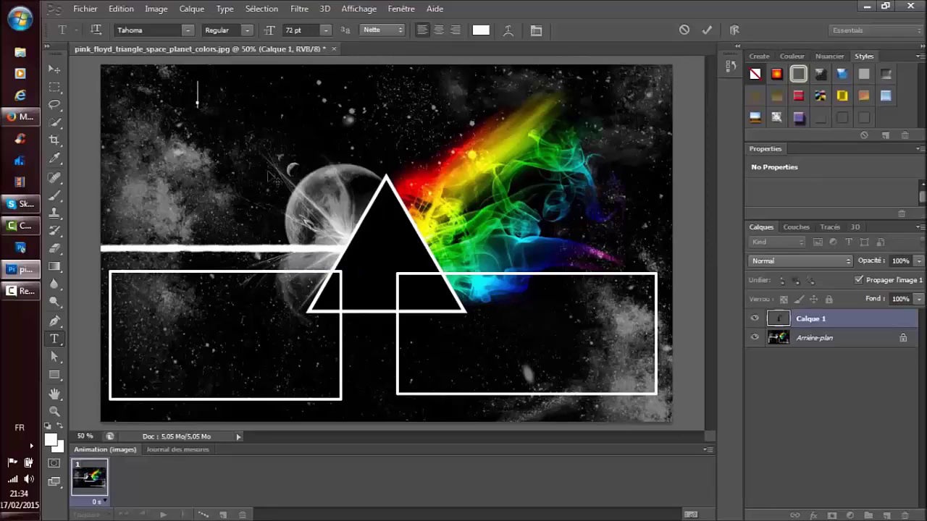
text(UP)
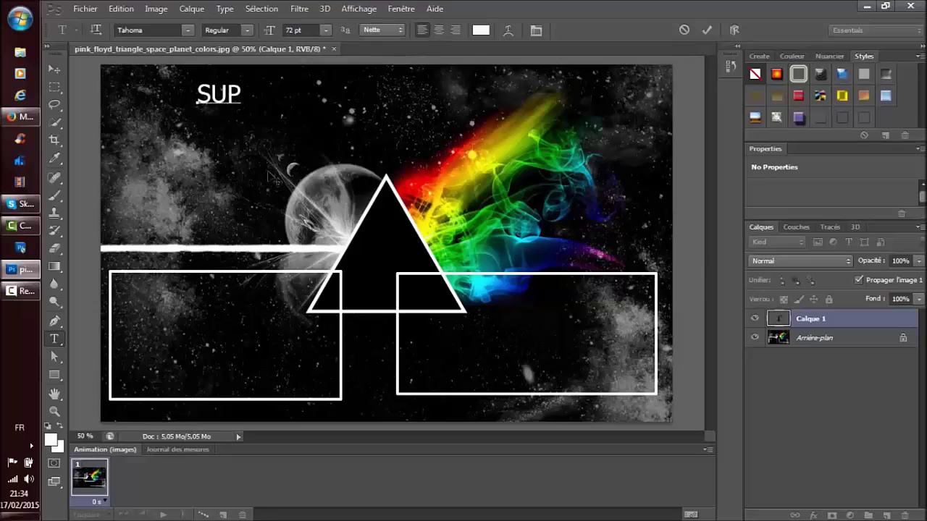
text(3R flo)
key(BackSpace)
key(BackSpace)
text(FLO)
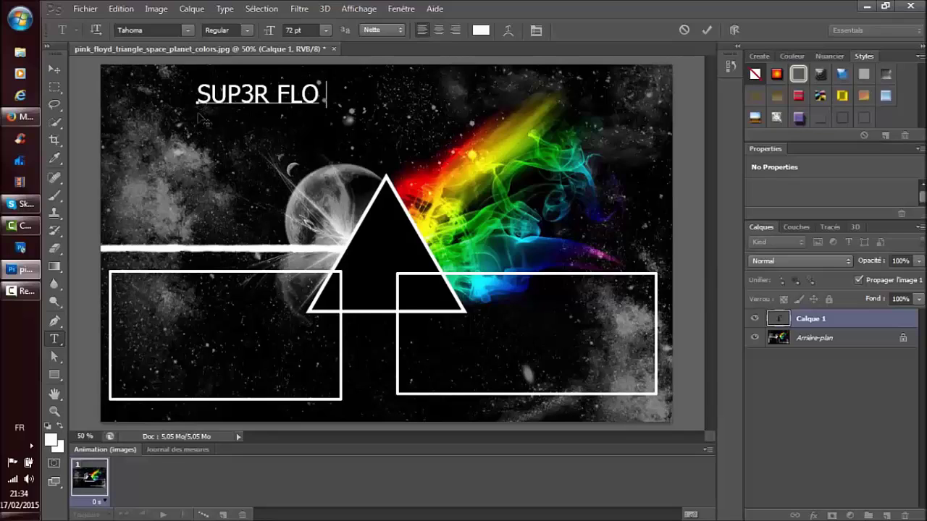
drag(206, 121, 333, 180)
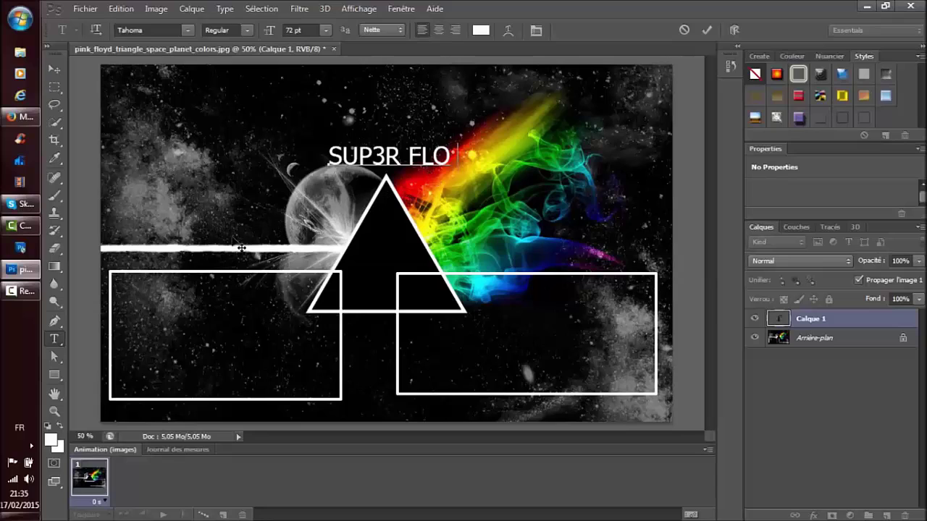
drag(264, 278, 268, 271)
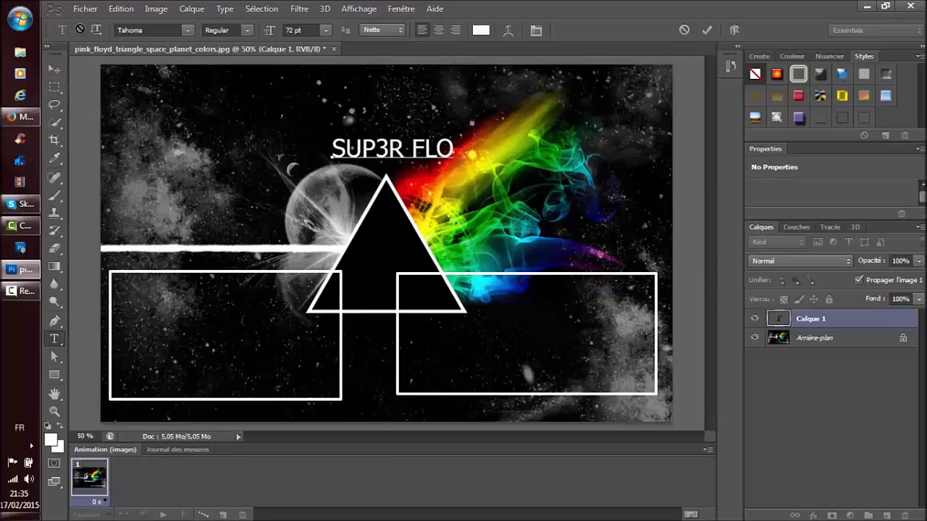
click(85, 9)
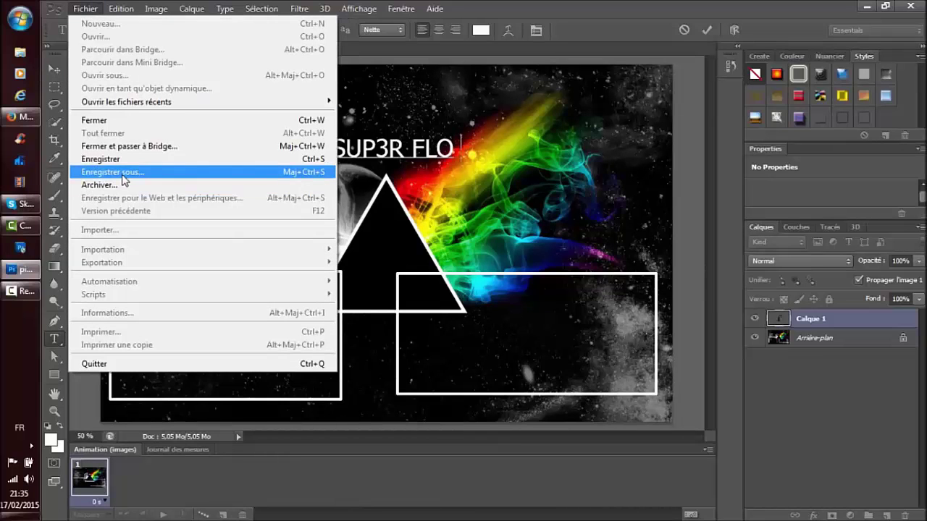
click(122, 175)
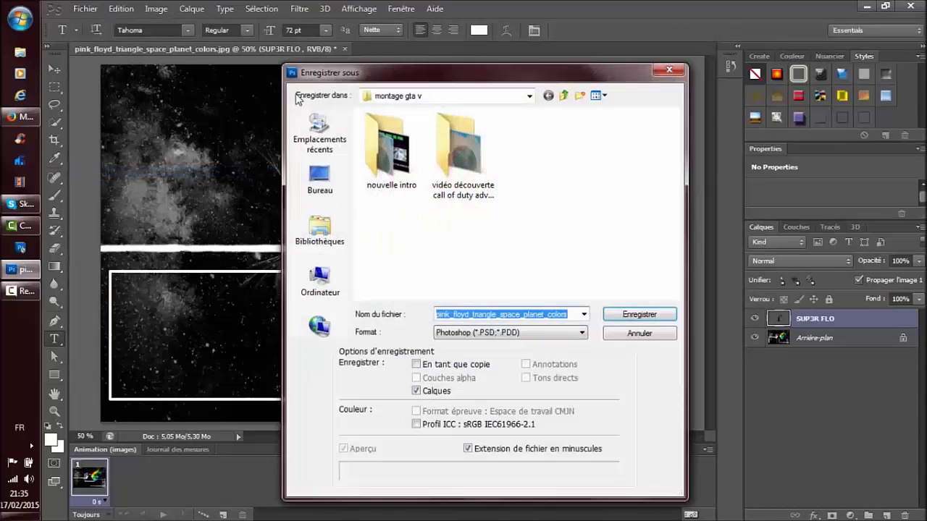
click(669, 69)
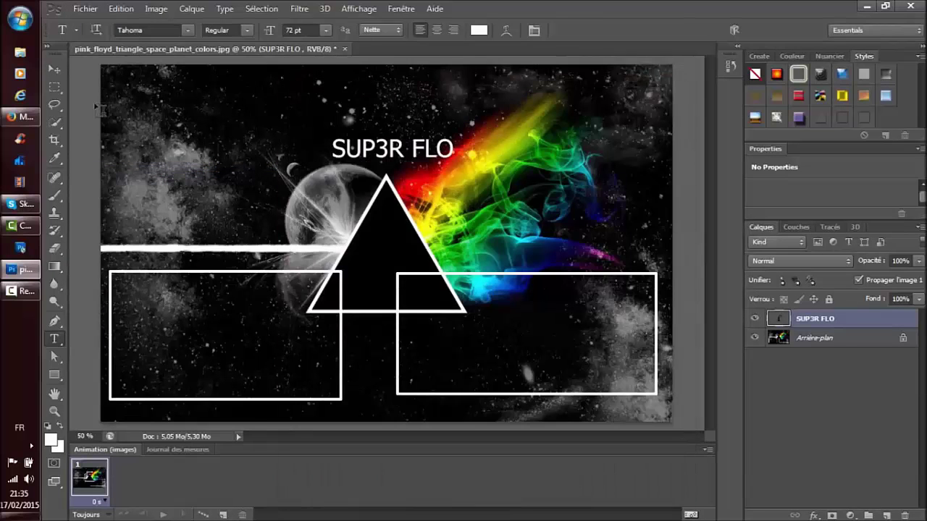
- Export the image for the web as a GIF named pink_floyd_triangle_space_planet_colors to the desktop
click(85, 9)
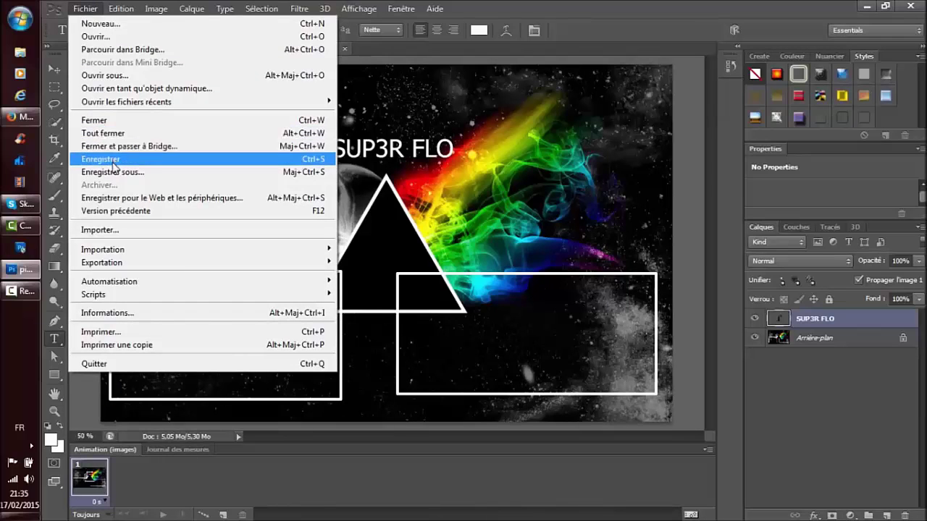
click(129, 199)
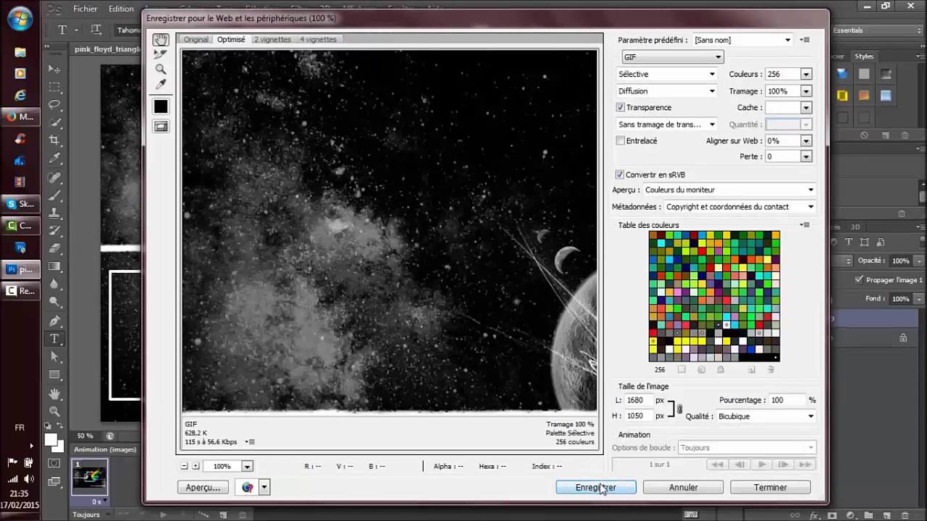
drag(519, 342, 378, 173)
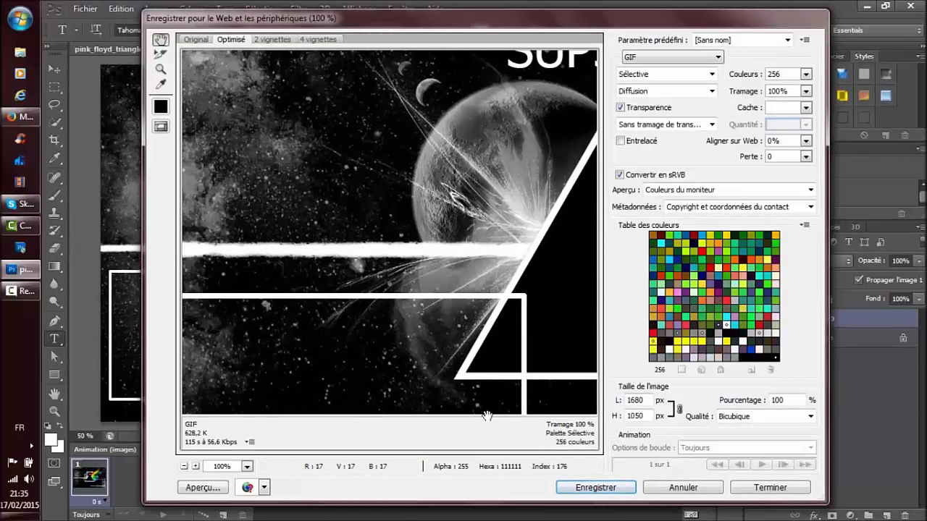
click(582, 489)
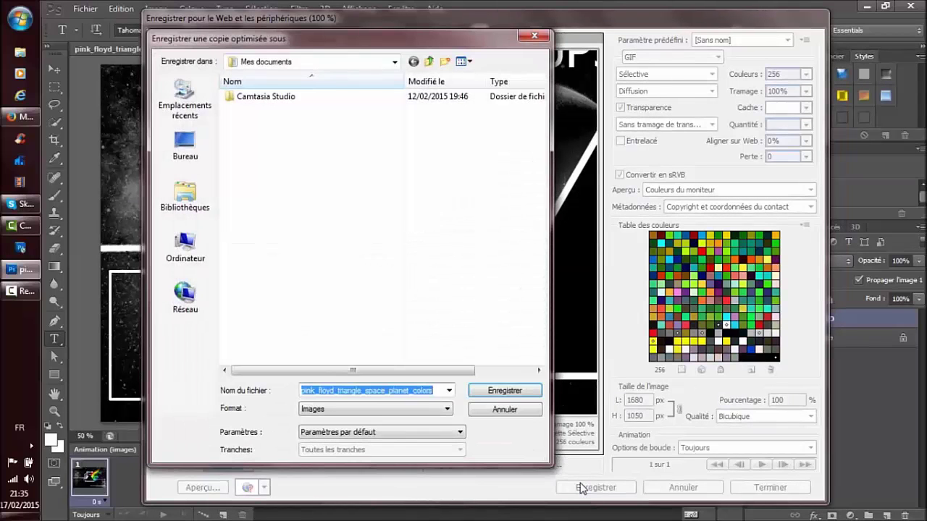
click(184, 149)
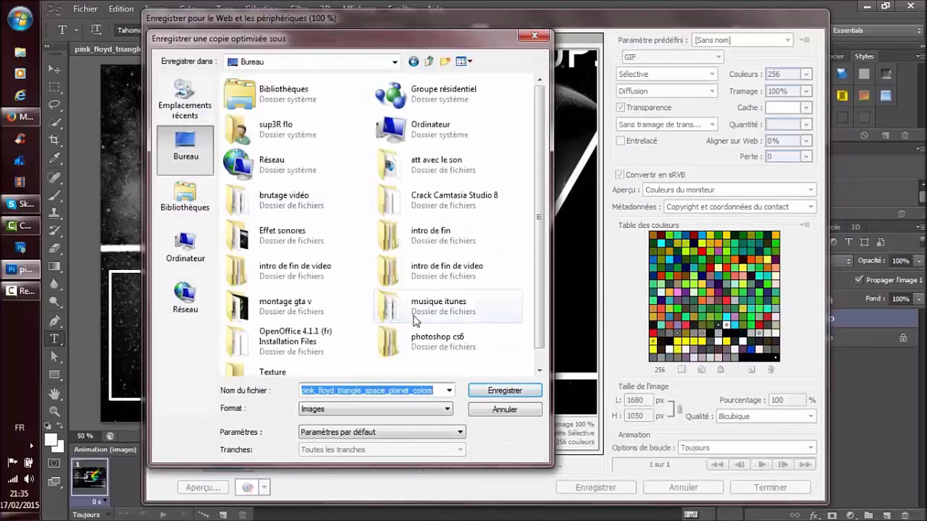
click(487, 392)
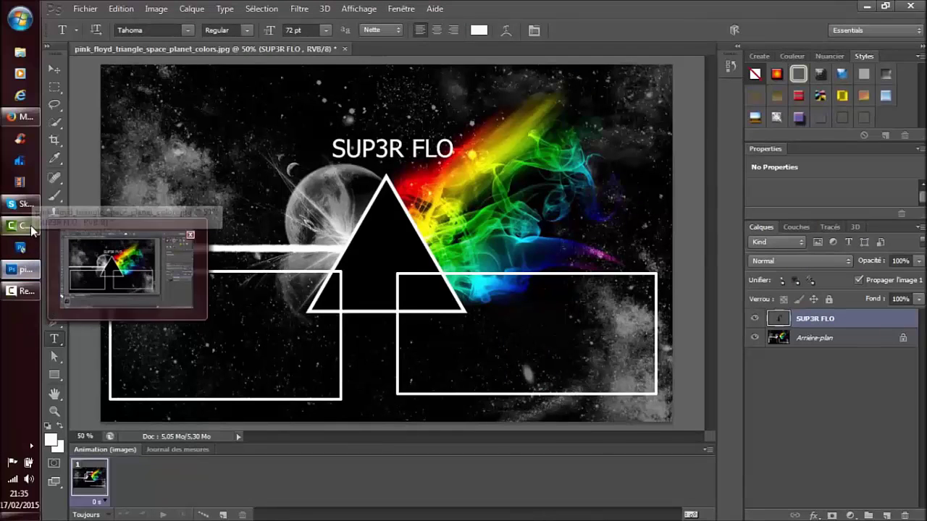
- Switch to Camtasia Studio and import the pink_floyd_triangle_space_planet_colors GIF from the desktop
click(31, 225)
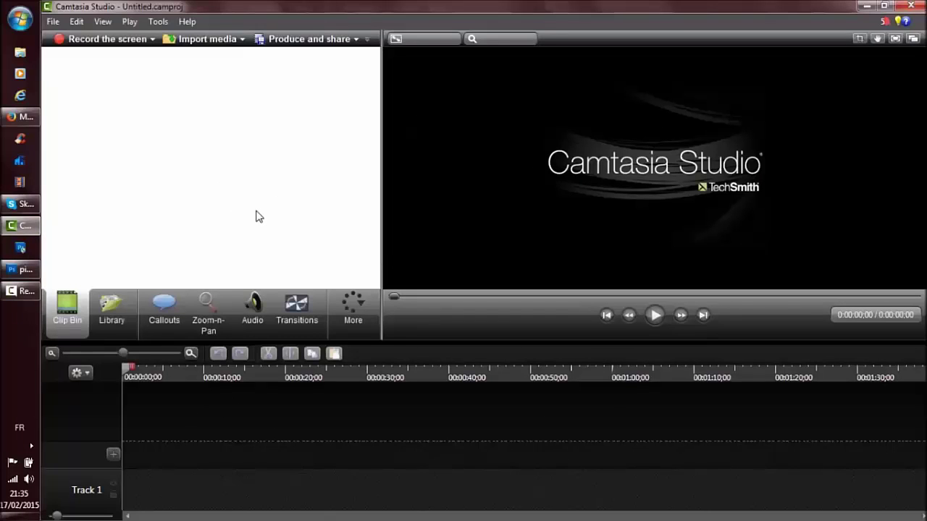
click(198, 40)
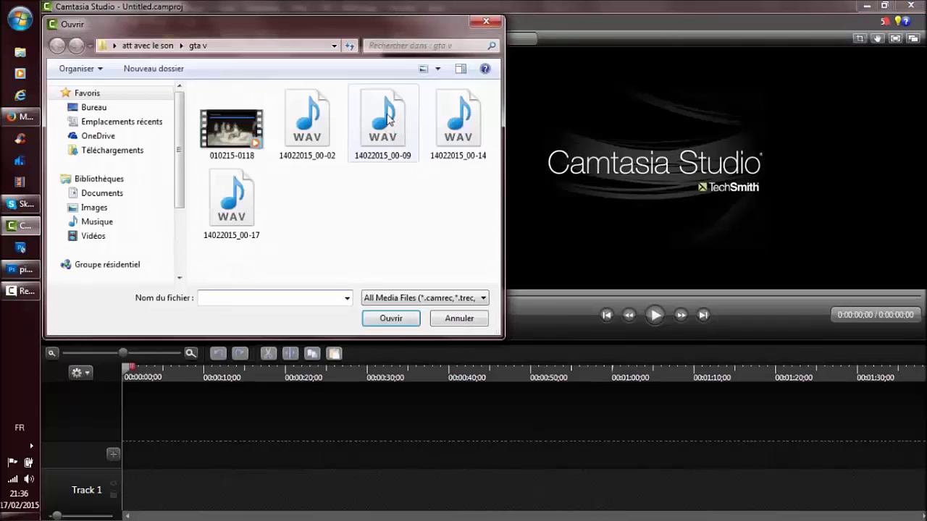
click(128, 108)
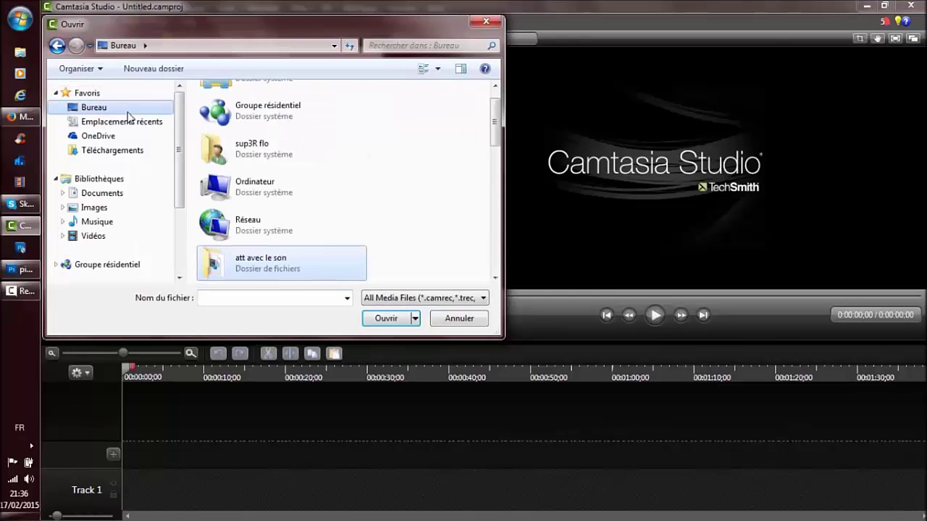
drag(497, 116, 495, 267)
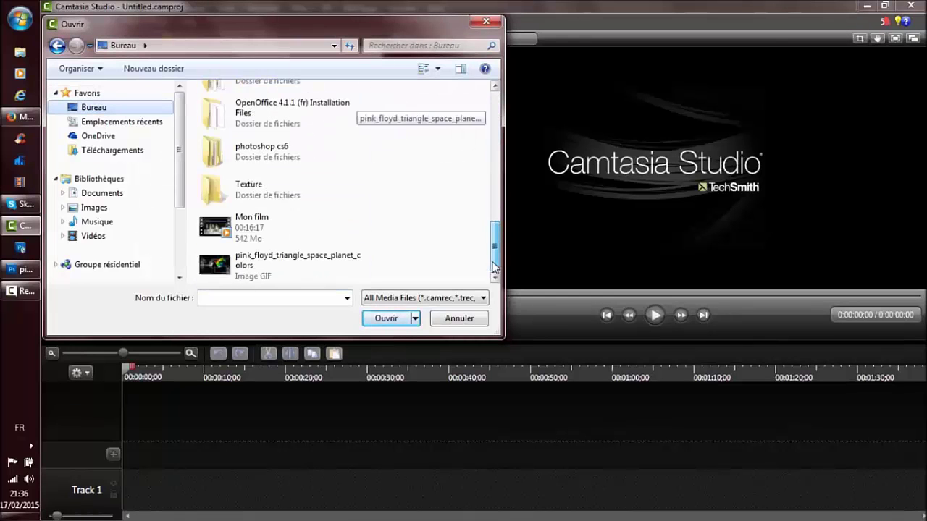
double_click(300, 259)
- Place the imported GIF at the start of Track 1 and extend its duration to about 11 seconds
drag(90, 109, 130, 491)
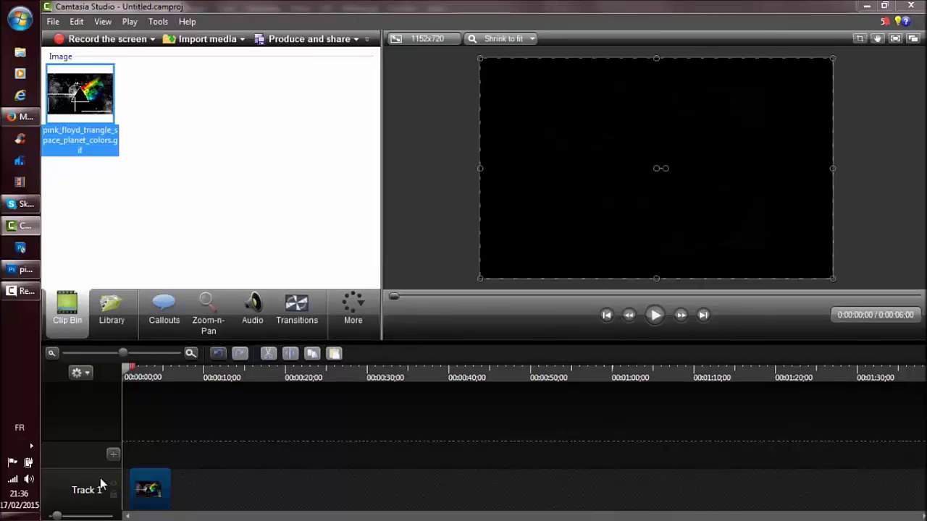
drag(168, 490, 210, 479)
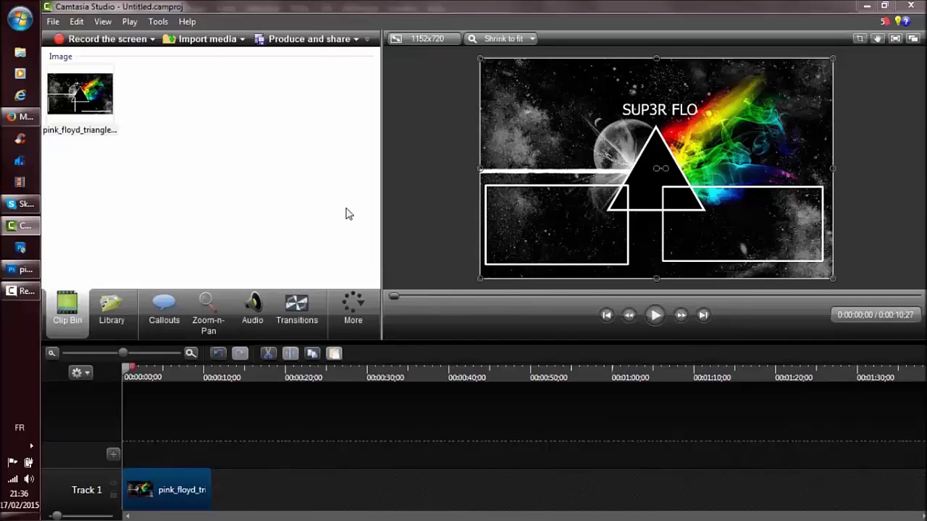
- Switch to Firefox and look through the uploaded videos on the own YouTube channel for clips to preview
click(21, 116)
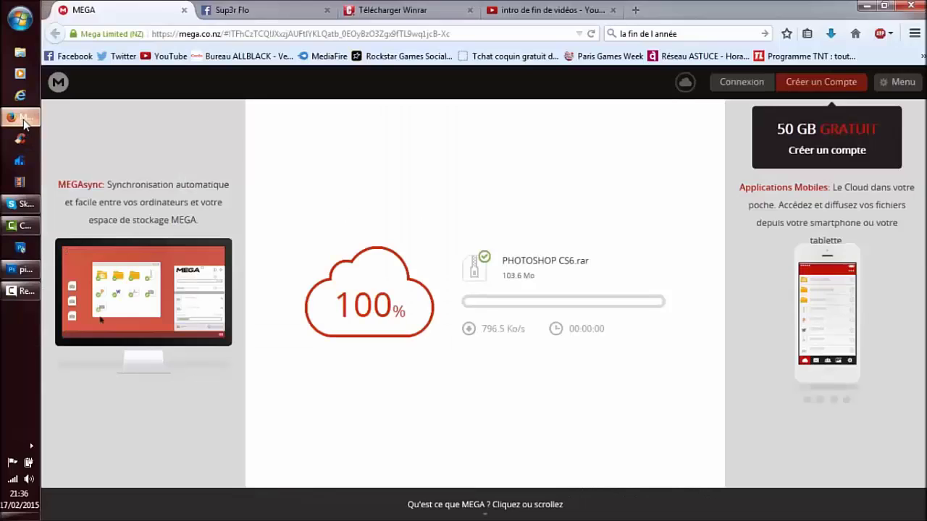
click(543, 10)
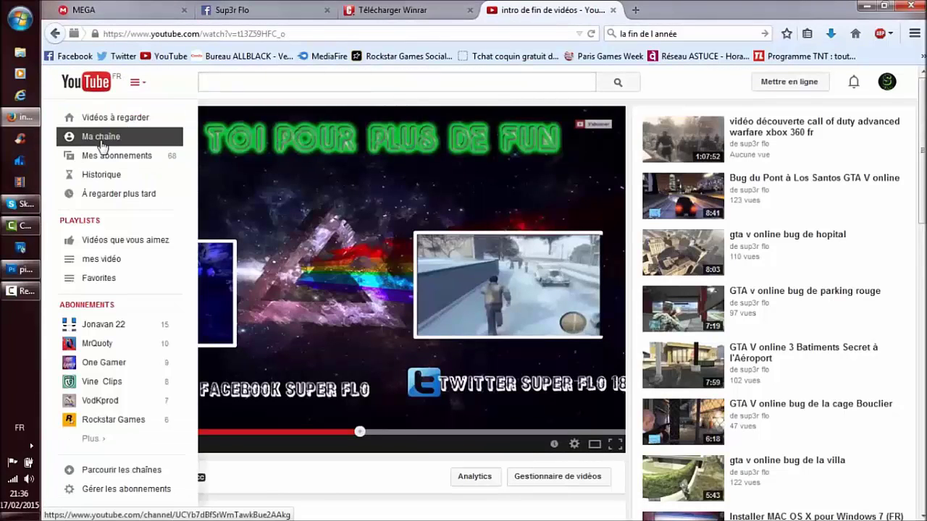
click(106, 141)
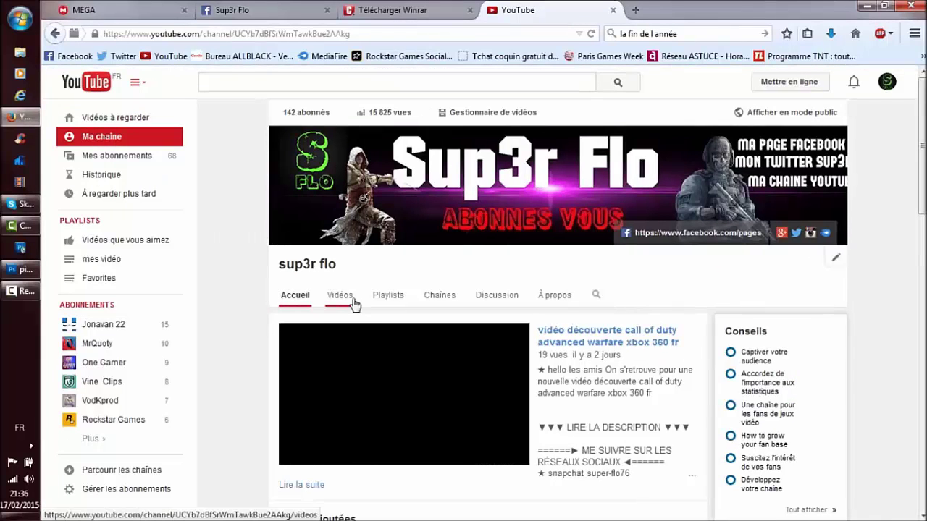
click(352, 303)
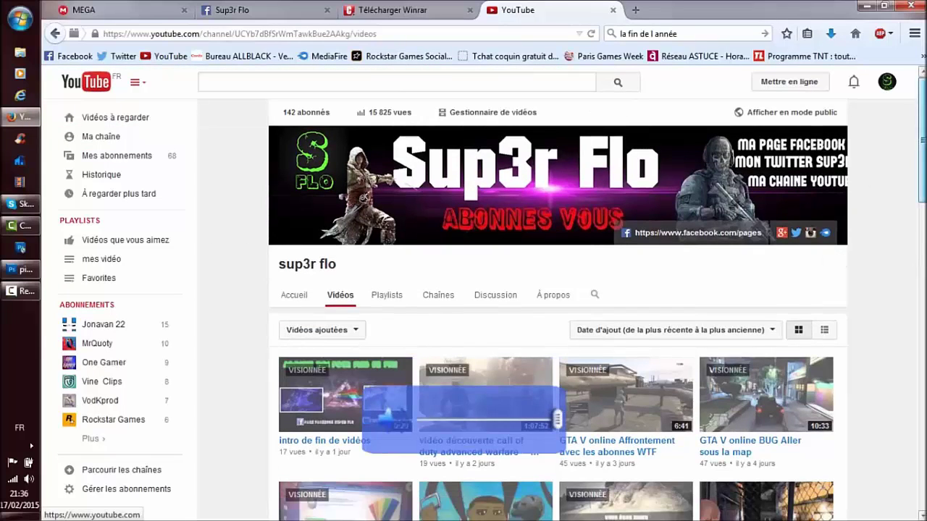
scroll(616, 239, down, 3)
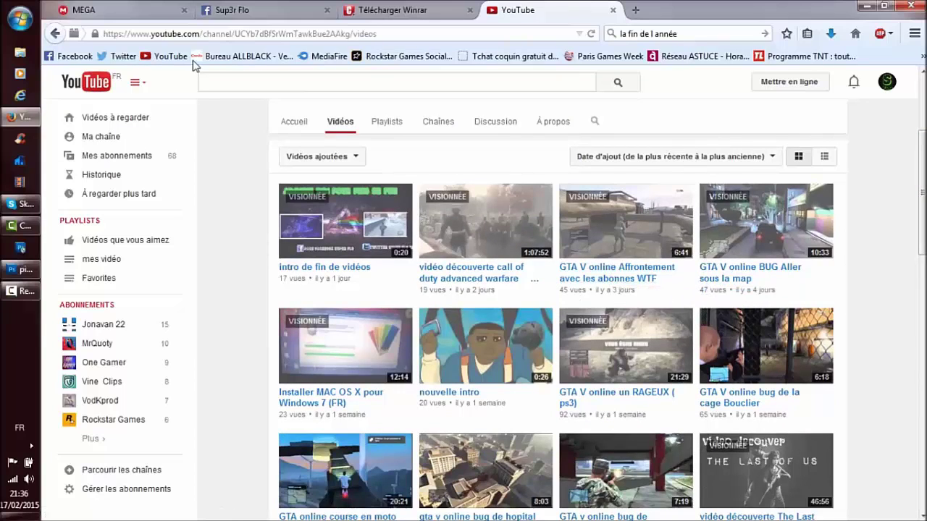
click(369, 10)
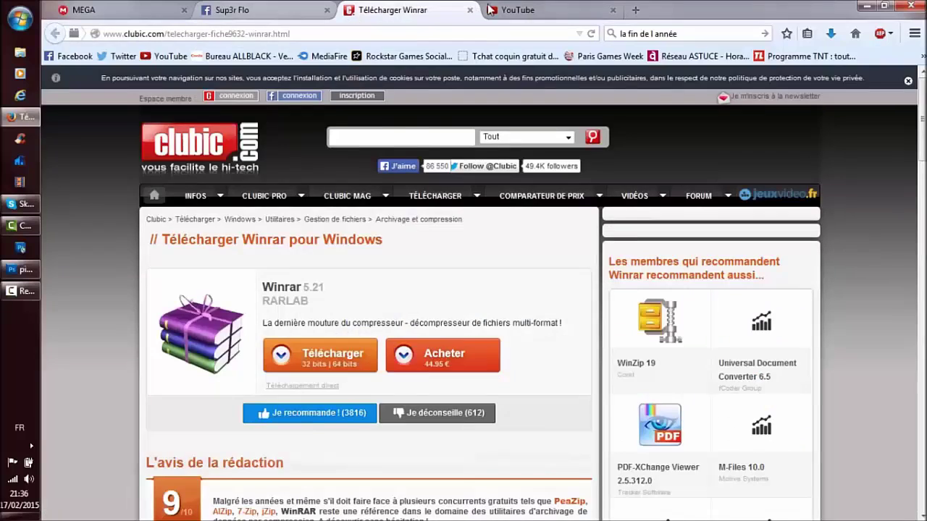
click(290, 10)
click(520, 10)
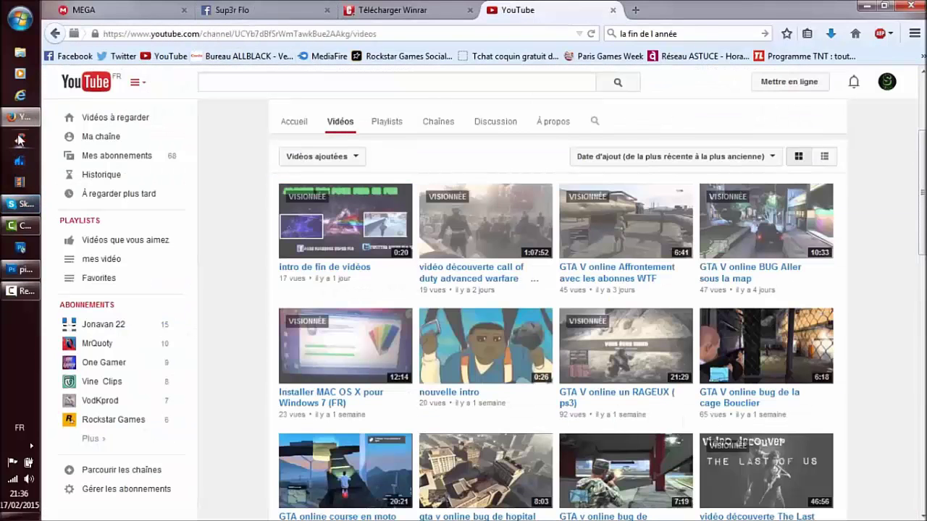
- Switch to Camtasia Studio and import the video 010215-0118.mp4 from the desktop folder "att avec le son", subfolder "gta v"
click(22, 225)
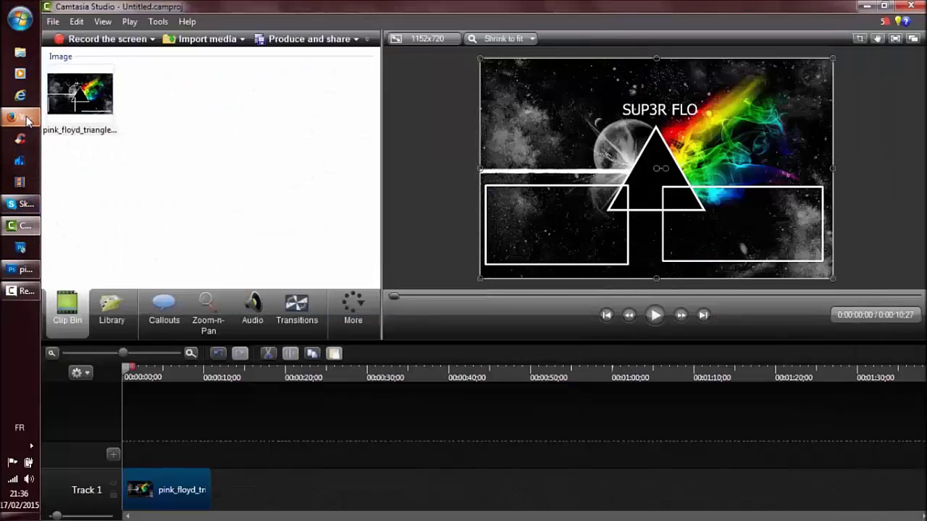
click(182, 41)
drag(495, 112, 525, 153)
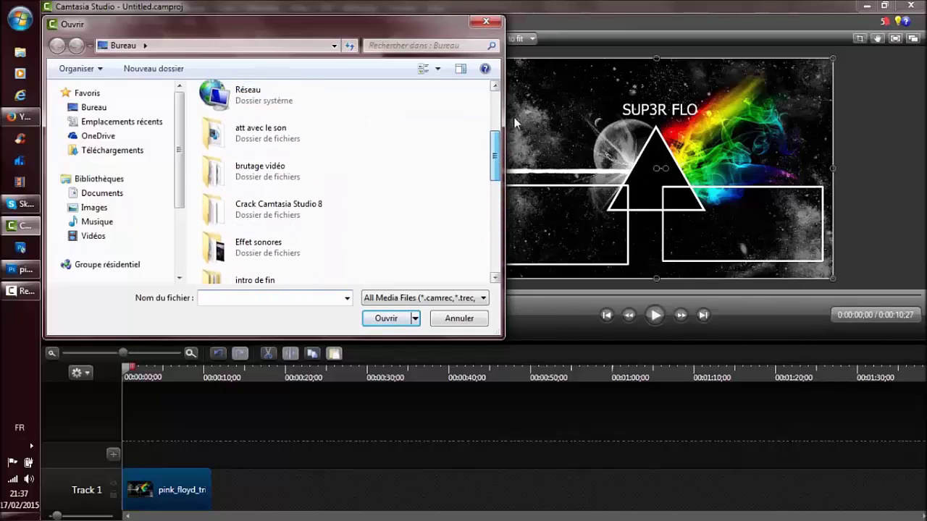
double_click(310, 128)
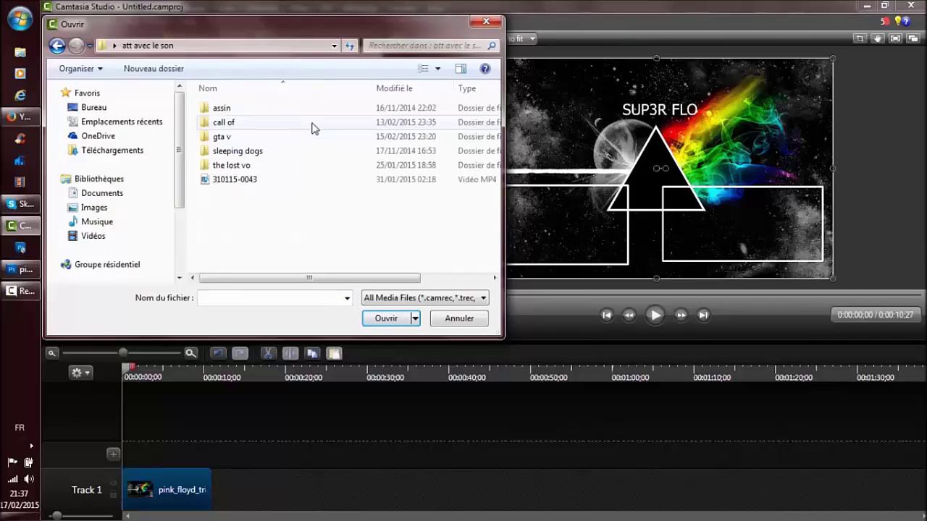
double_click(221, 136)
double_click(252, 134)
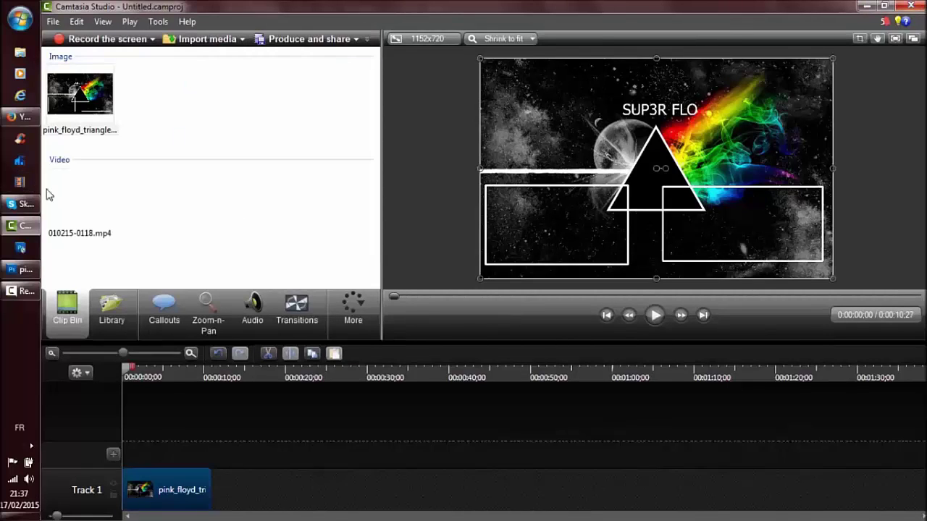
- Add the 010215-0118.mp4 clip to a new Track 2 above the background image and align it with the timeline start
mouse_move(49, 194)
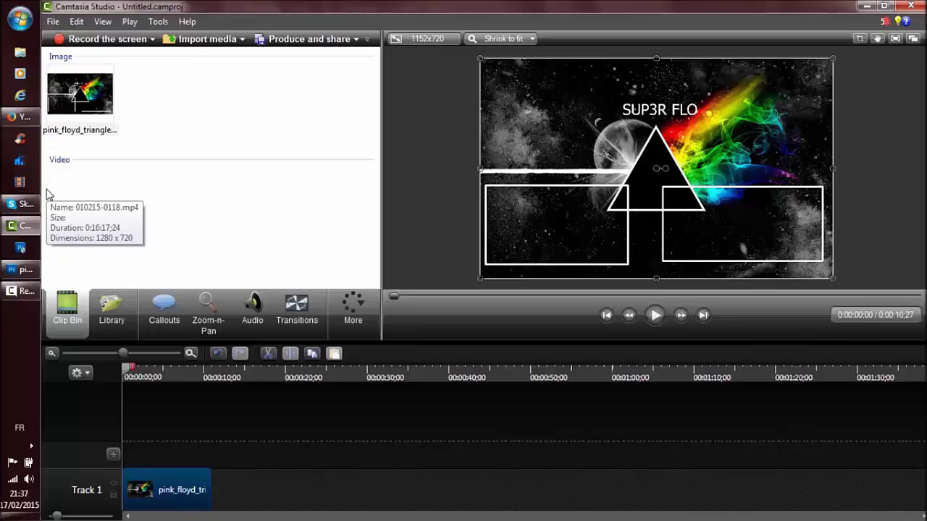
click(48, 194)
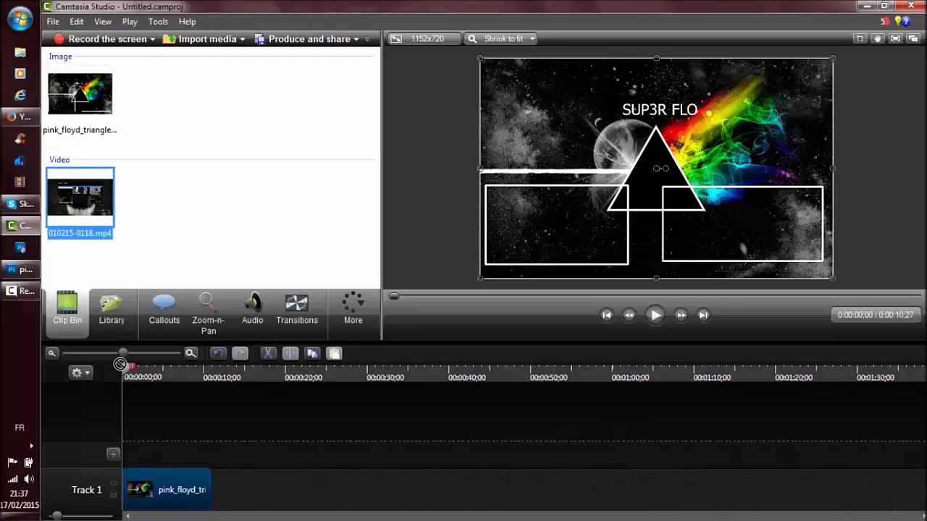
drag(121, 364, 142, 448)
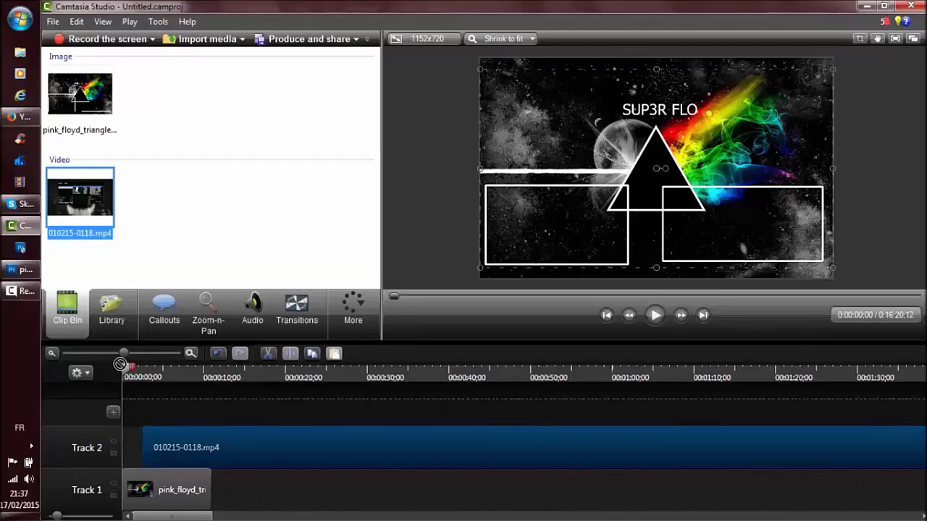
drag(267, 447, 246, 447)
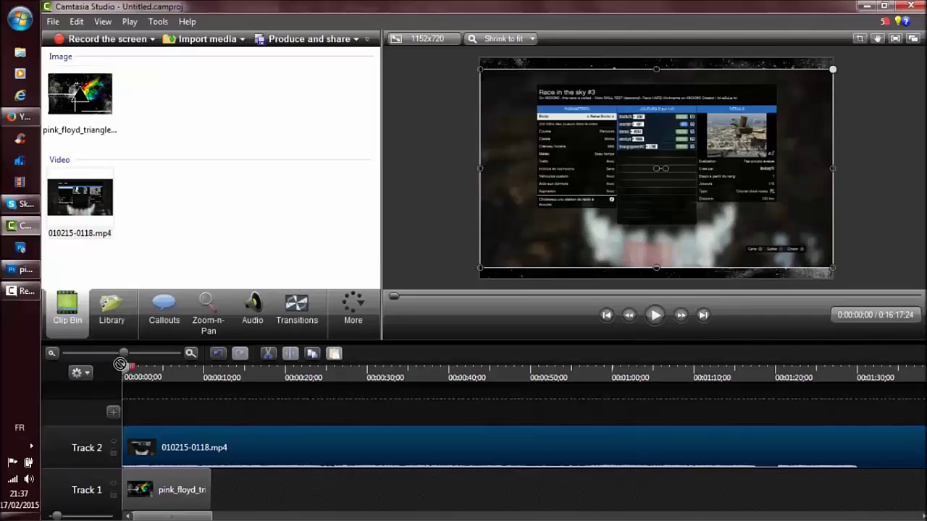
- Shrink the video in the preview, fit it inside the white frame left of the triangle, and deselect it
drag(833, 70, 710, 139)
drag(656, 168, 544, 218)
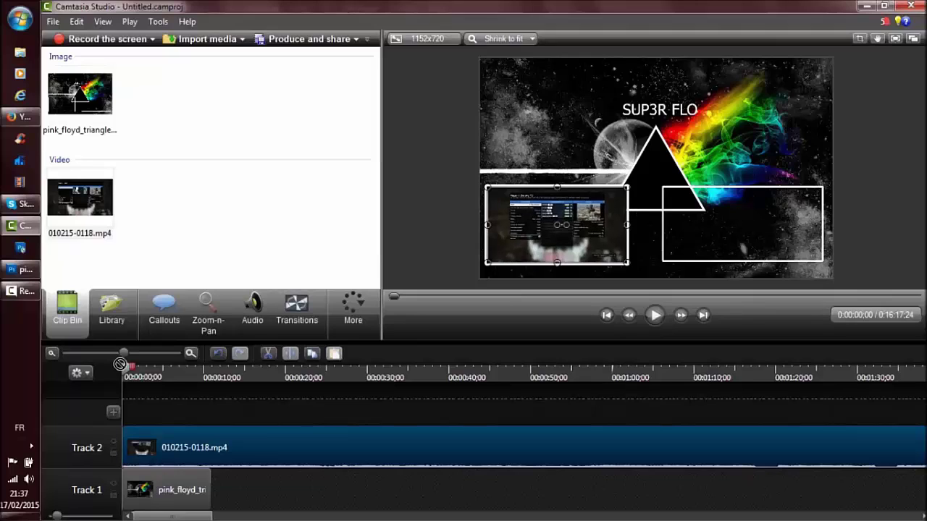
key(ctrl+d)
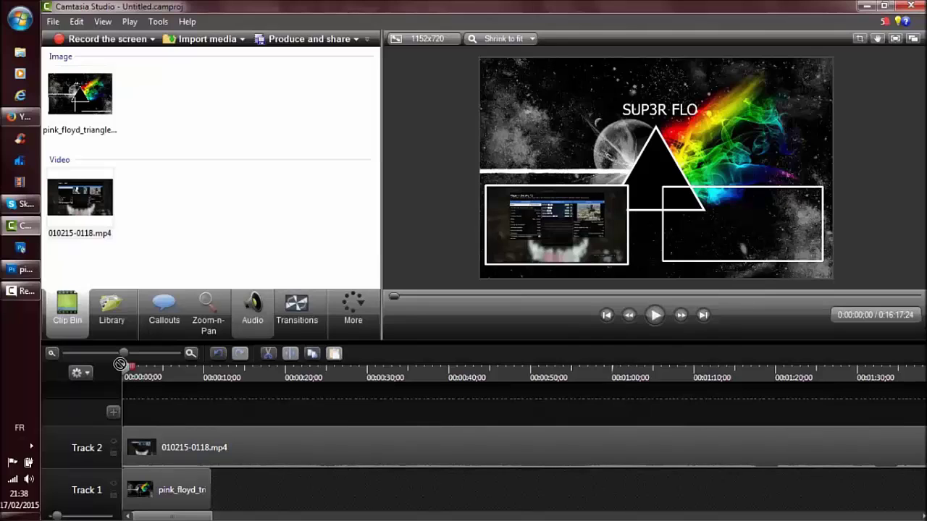
- Copy the 0:04:33;05 to 0:05:06;20 section of the timeline and delete it from Track 2
click(252, 312)
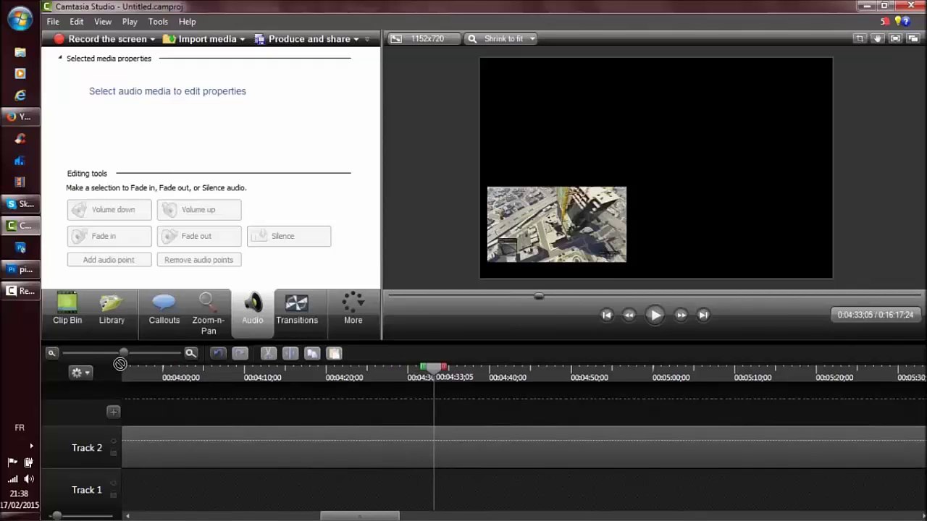
drag(440, 367, 709, 367)
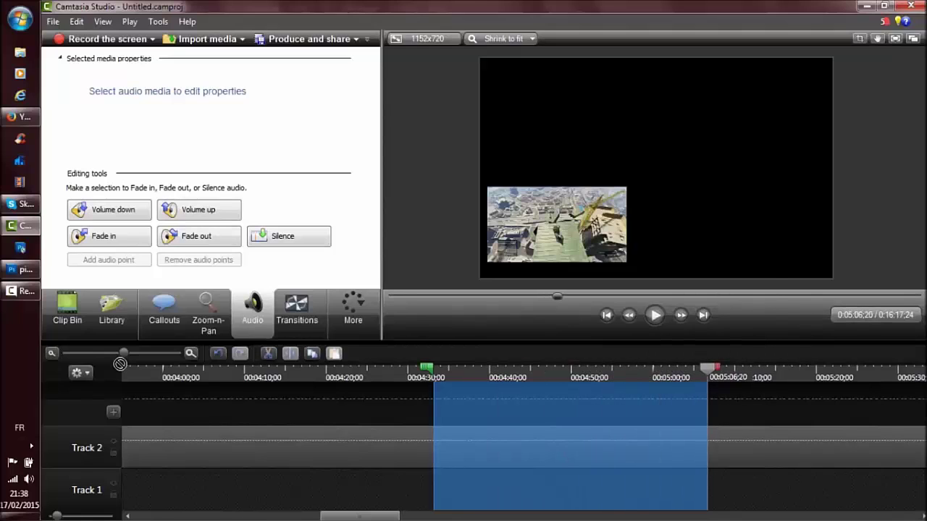
right_click(563, 251)
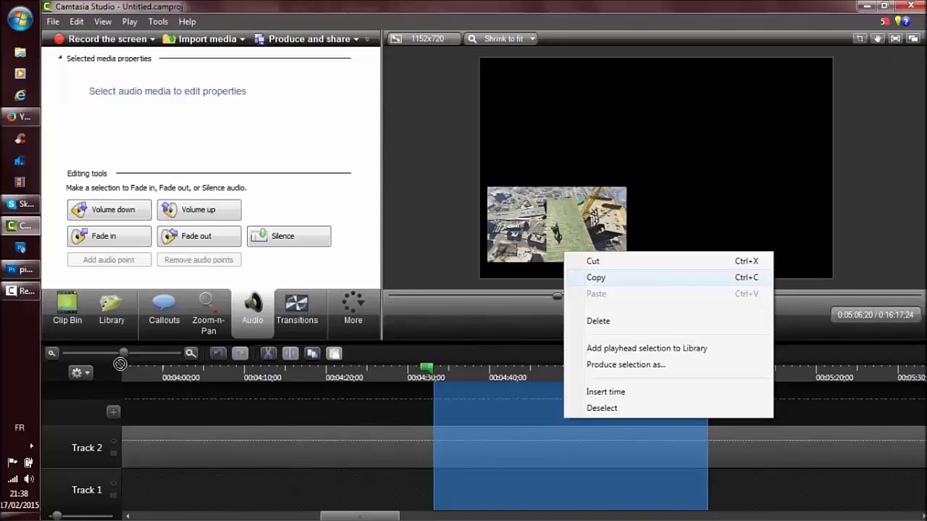
click(596, 278)
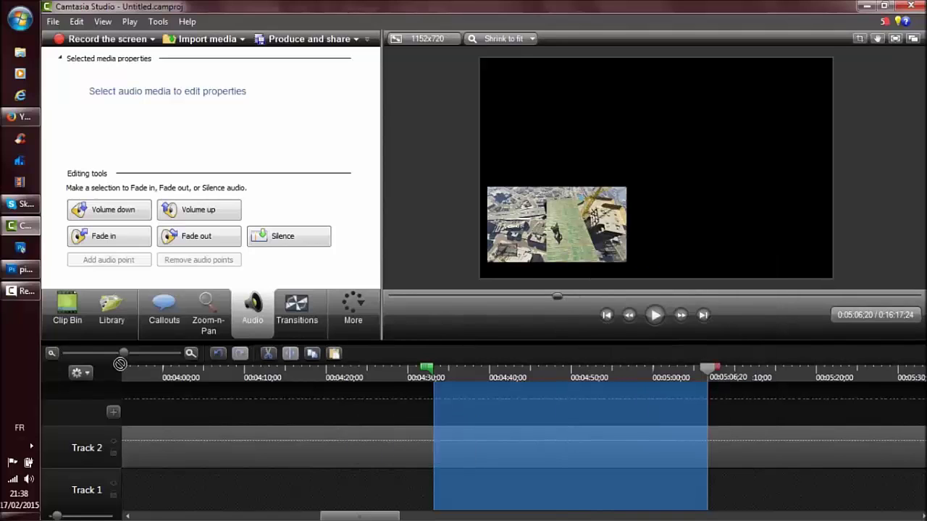
right_click(352, 472)
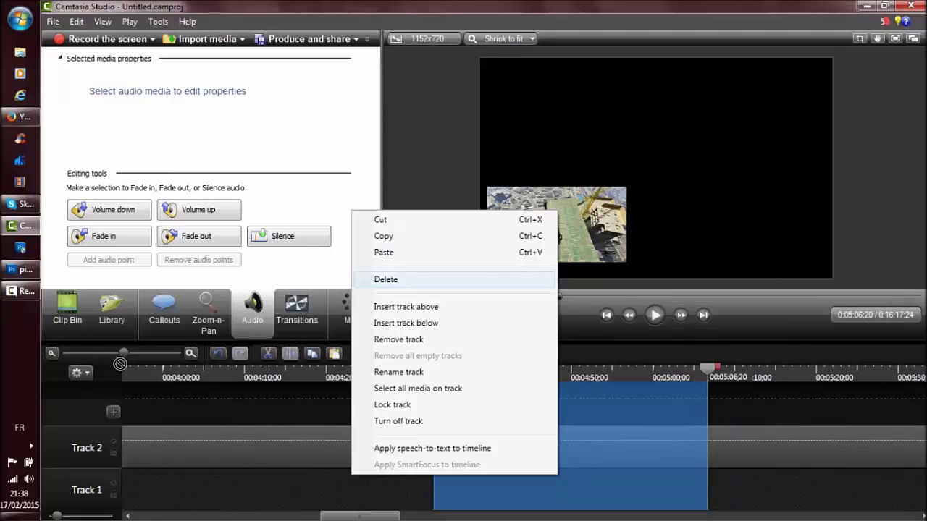
key(Return)
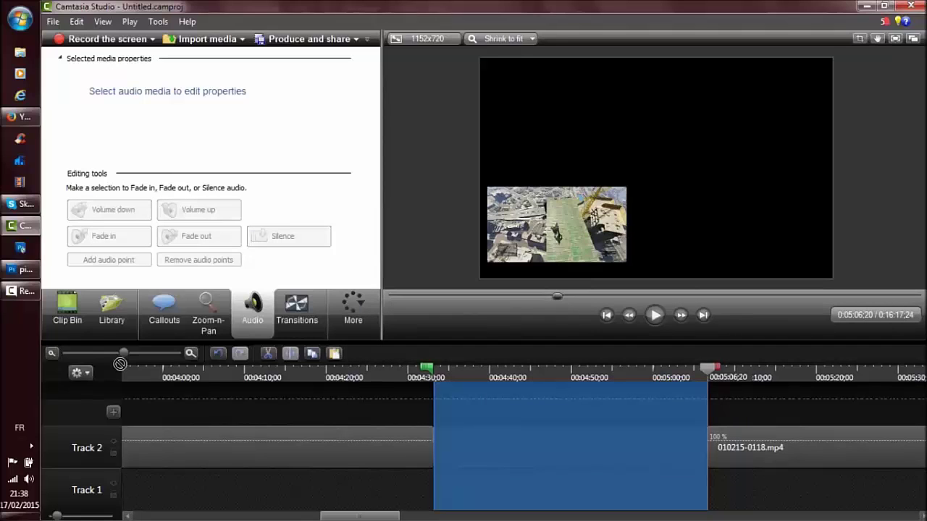
- Try to cut the selected 0:04:33;05 to 0:05:06;20 range from the timeline
right_click(346, 490)
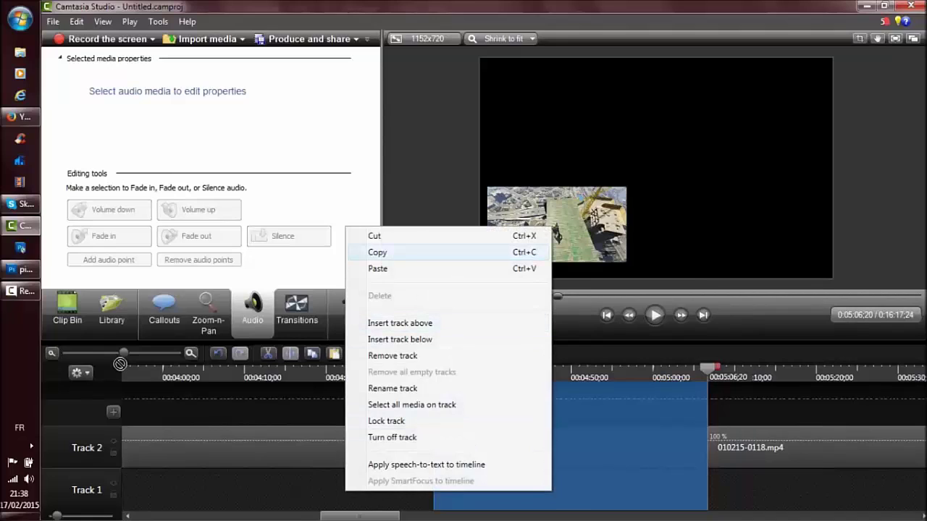
key(Return)
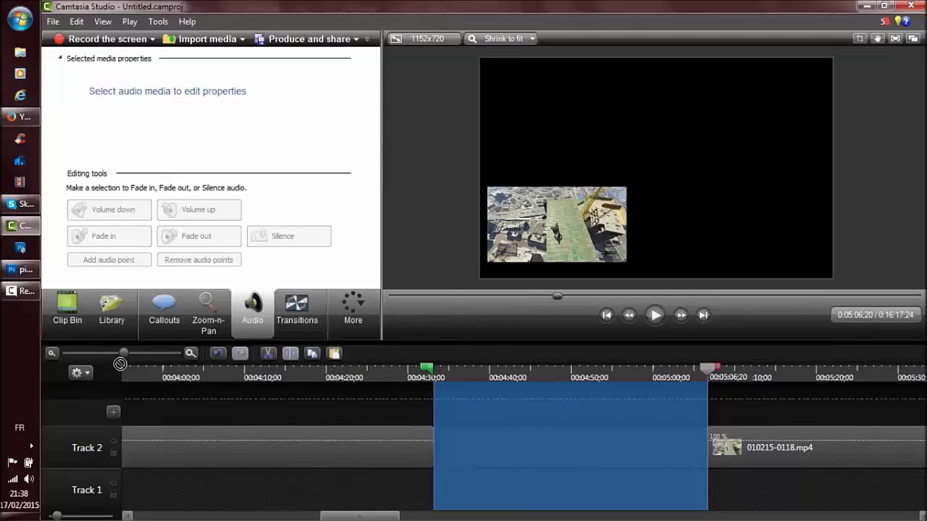
right_click(334, 489)
click(363, 234)
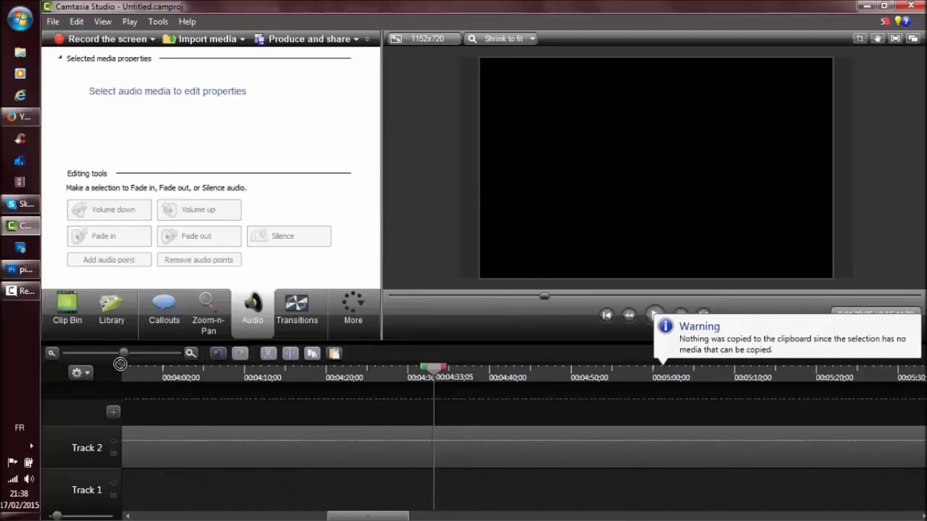
- Delete the remaining 010215-0118.mp4 clip from Track 2
drag(368, 515, 874, 515)
scroll(121, 364, up, 15)
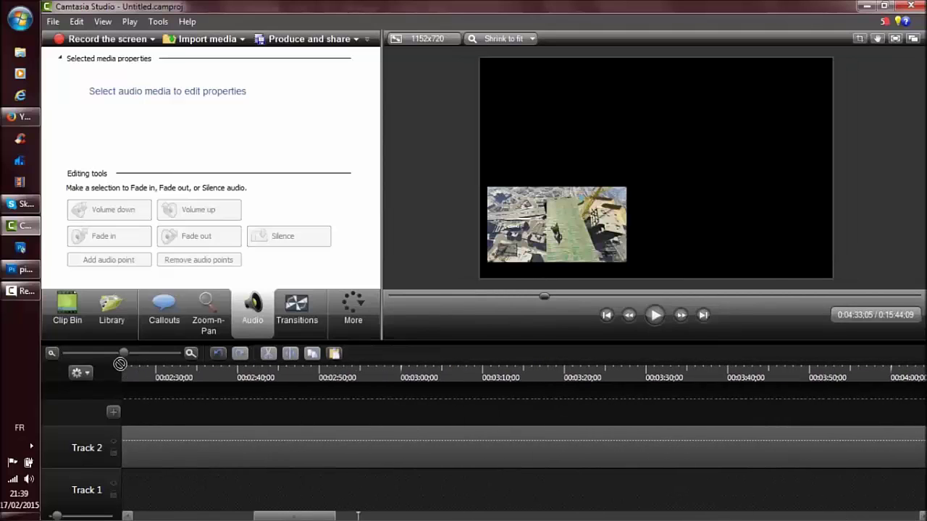
right_click(335, 453)
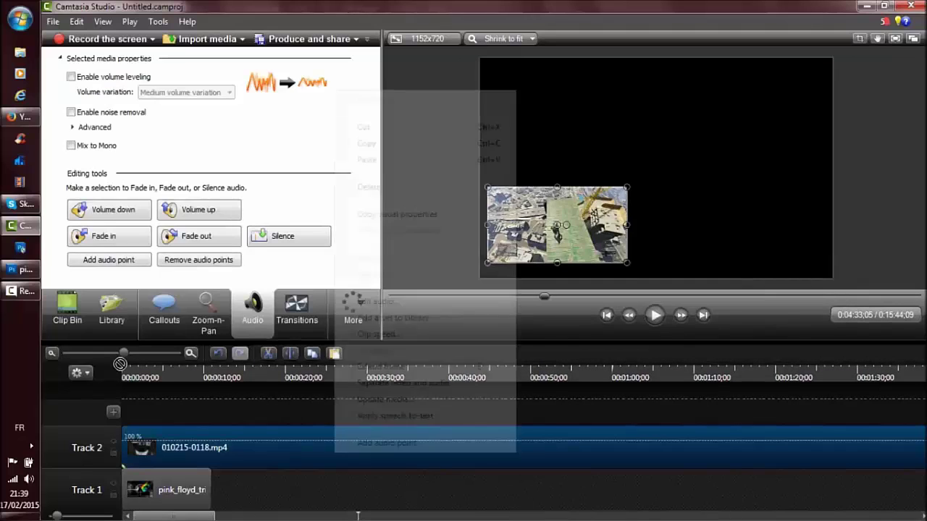
click(369, 187)
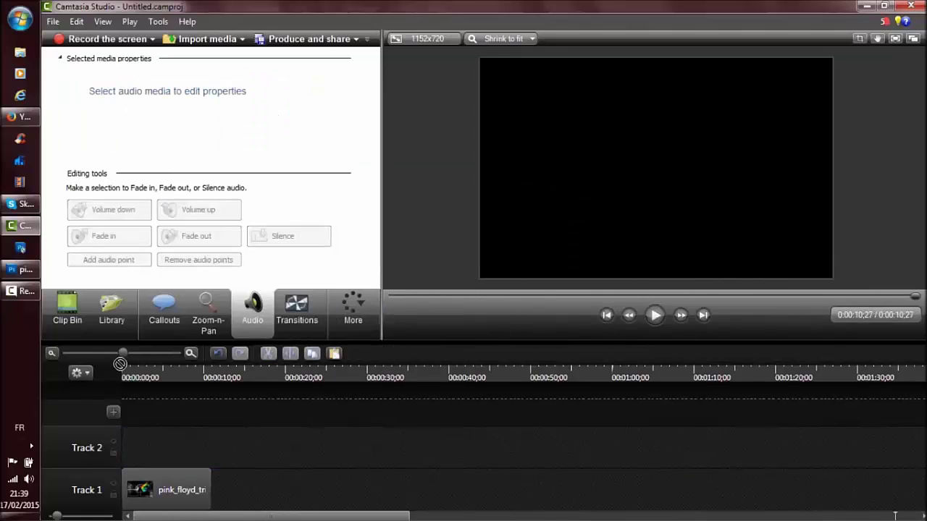
- Place the full 010215-0118.mp4 video from the clip bin at the start of Track 2
click(66, 313)
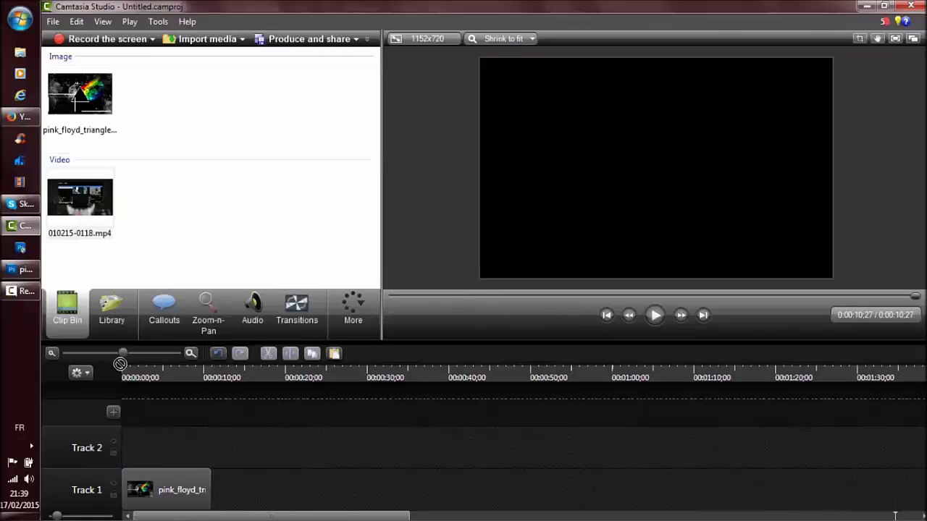
click(80, 197)
drag(79, 197, 142, 448)
drag(380, 445, 360, 445)
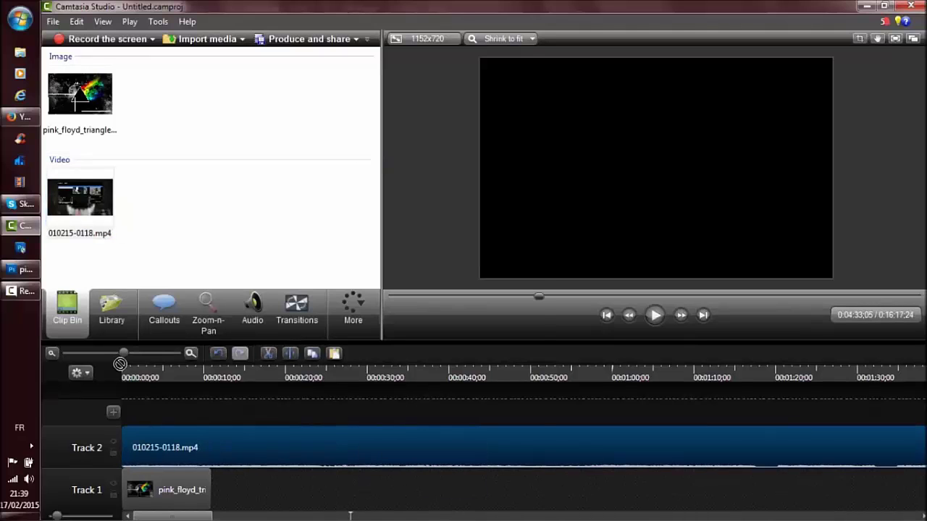
right_click(360, 429)
click(405, 384)
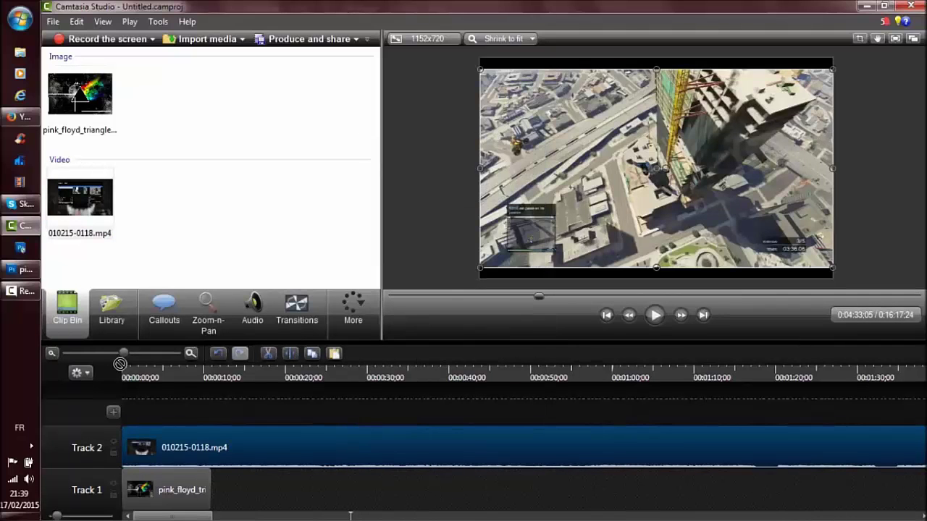
- Select the section from 0:05:03;24 to 0:05:34;12 on the timeline and cut it
click(555, 297)
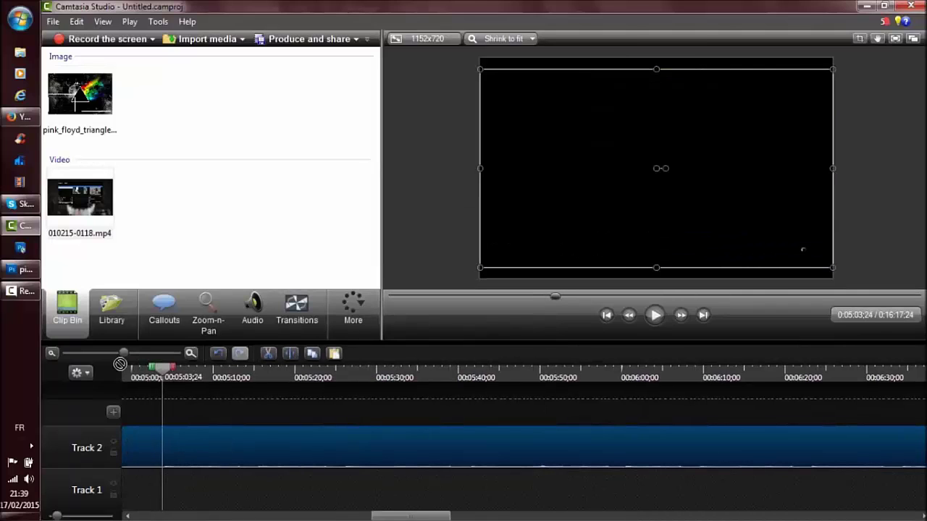
drag(162, 368, 413, 368)
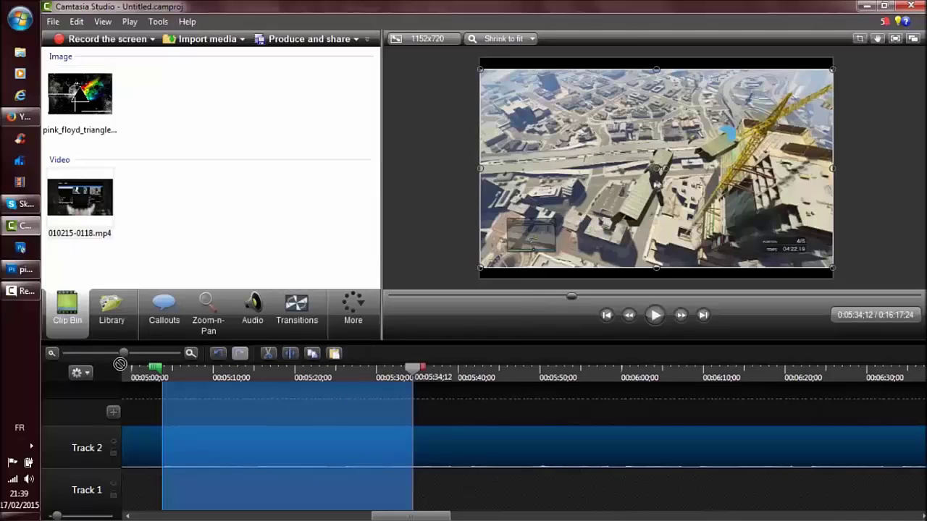
right_click(313, 396)
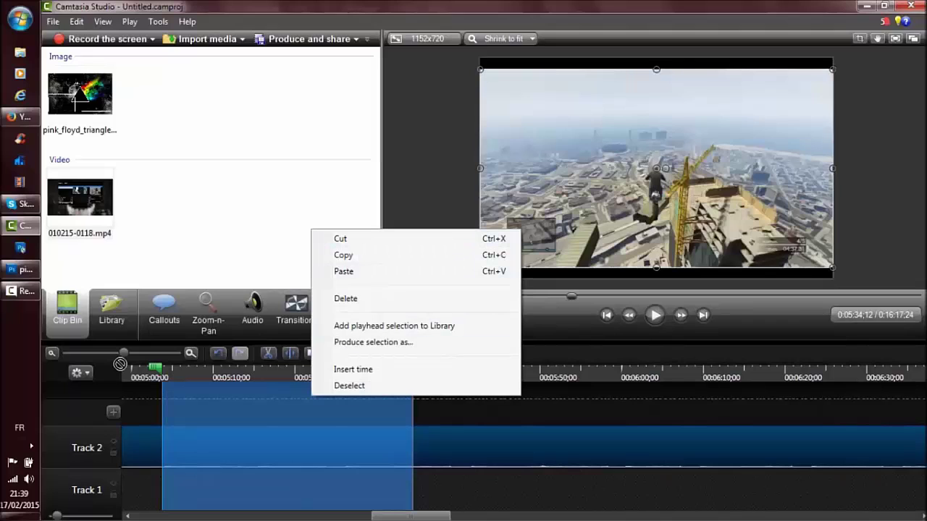
click(341, 238)
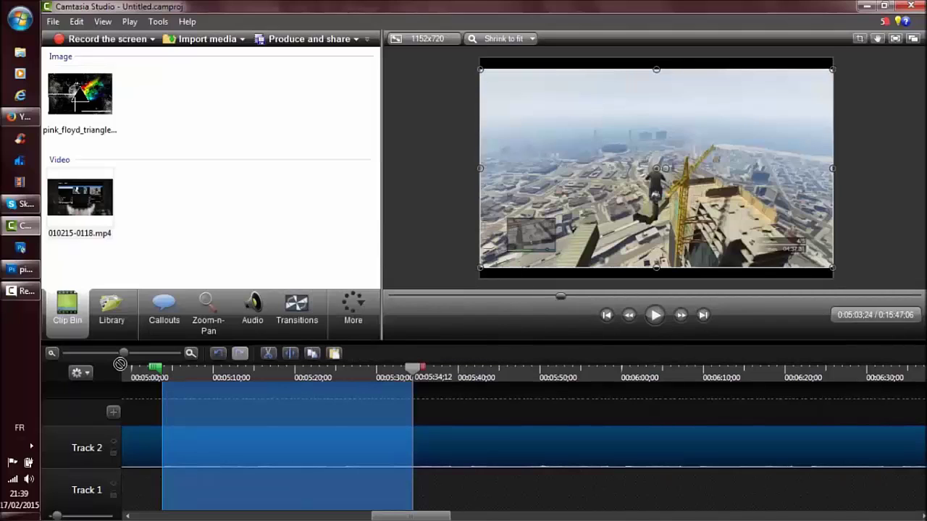
- Paste the cut section onto a new Track 4 at 0:05:03;24 and delete the rest of the video from Track 2
right_click(456, 405)
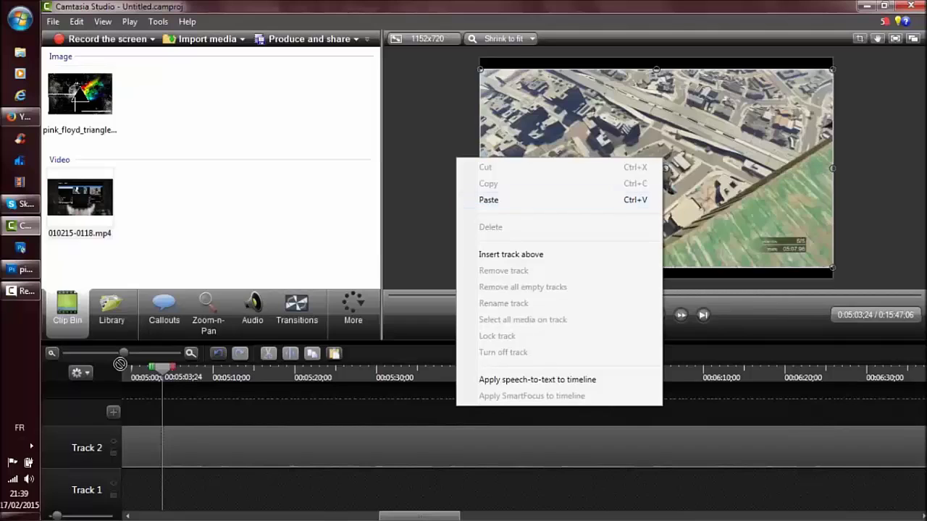
click(511, 254)
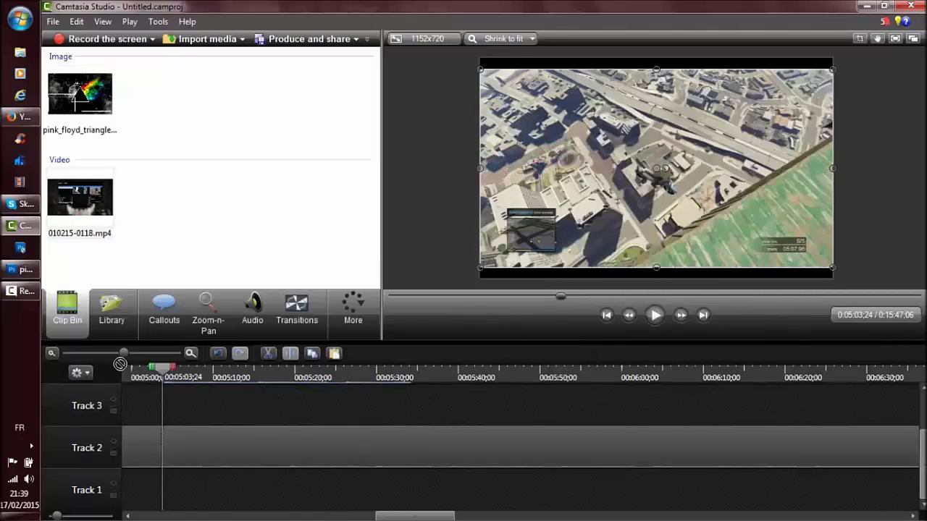
scroll(483, 446, up, 3)
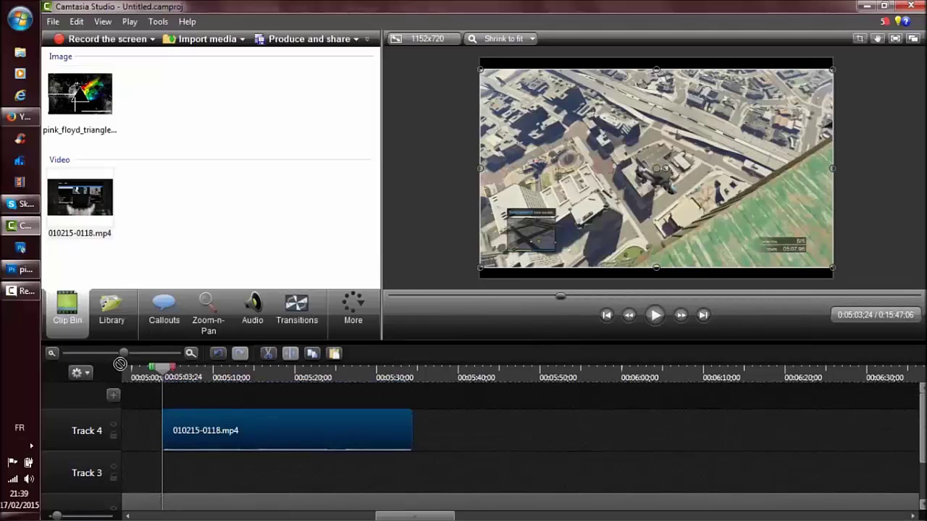
right_click(433, 496)
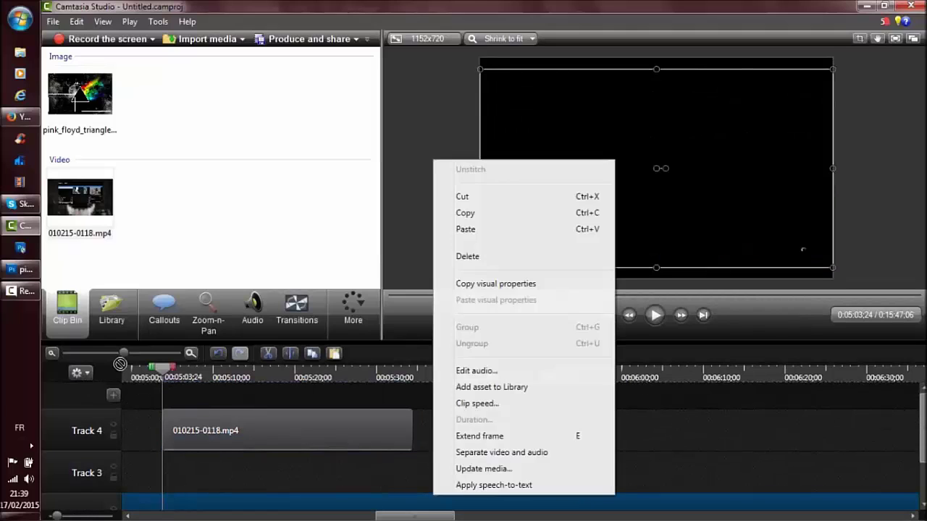
click(467, 257)
- Move the cut 010215-0118.mp4 section to the start of Track 2 and trim it and the Track 1 image to end at 0:00:10;27
drag(286, 431, 498, 430)
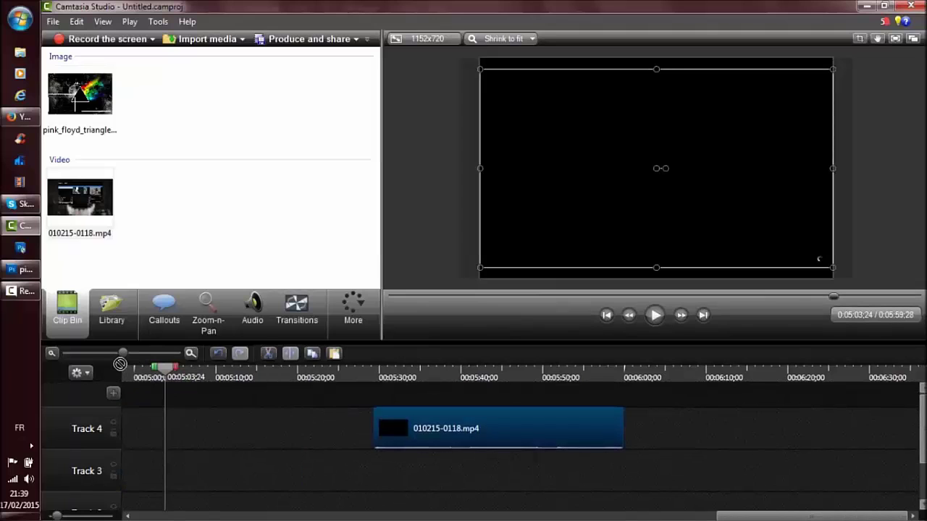
scroll(498, 430, down, 1)
drag(121, 363, 120, 363)
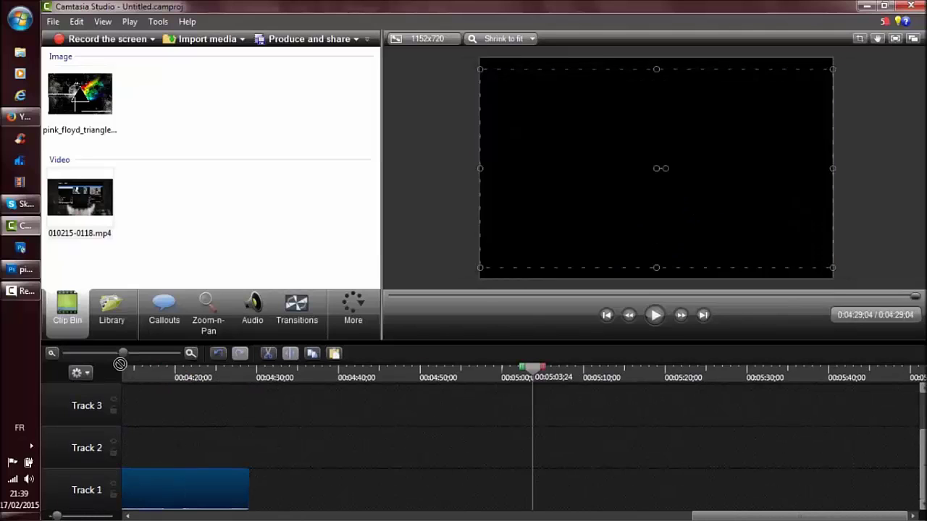
drag(120, 364, 121, 363)
drag(370, 448, 210, 448)
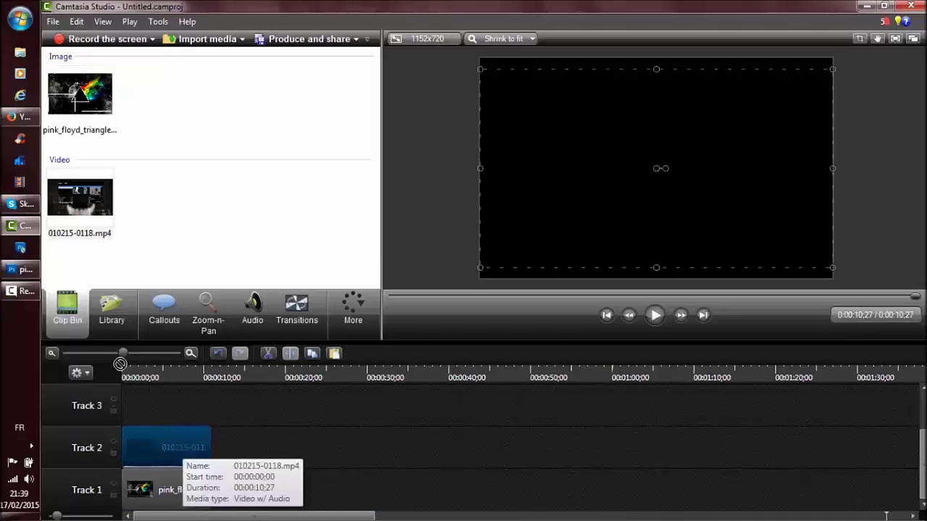
- Fit the Track 2 clip inside the left frame, check it in playback and open the audio editing options
click(655, 315)
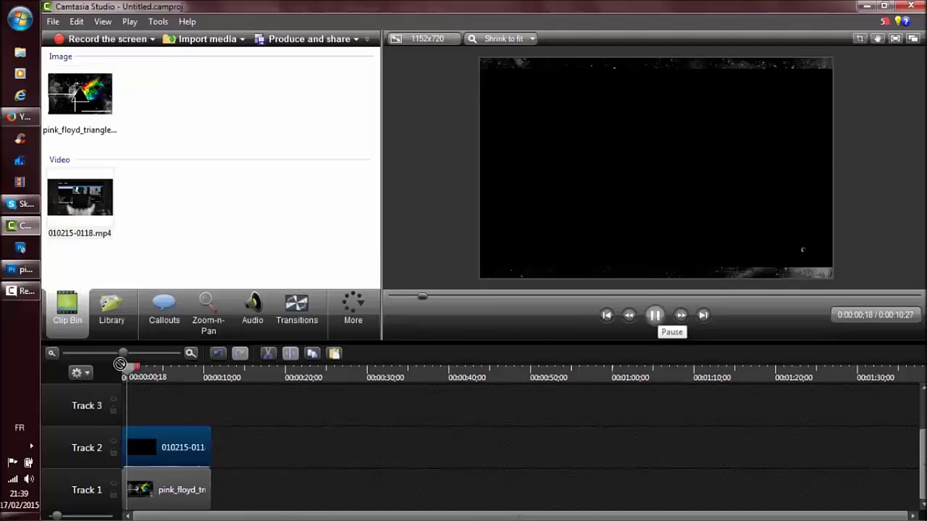
key(space)
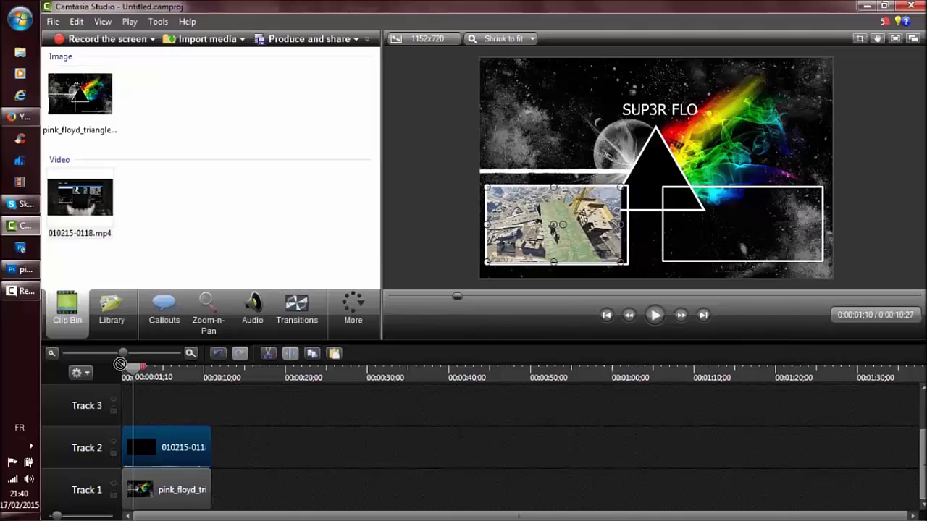
click(655, 315)
click(655, 315)
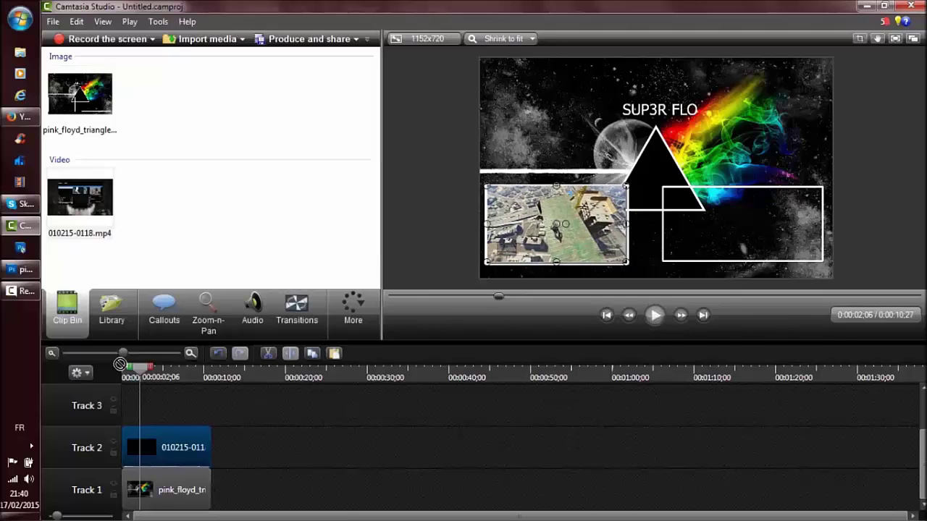
click(655, 315)
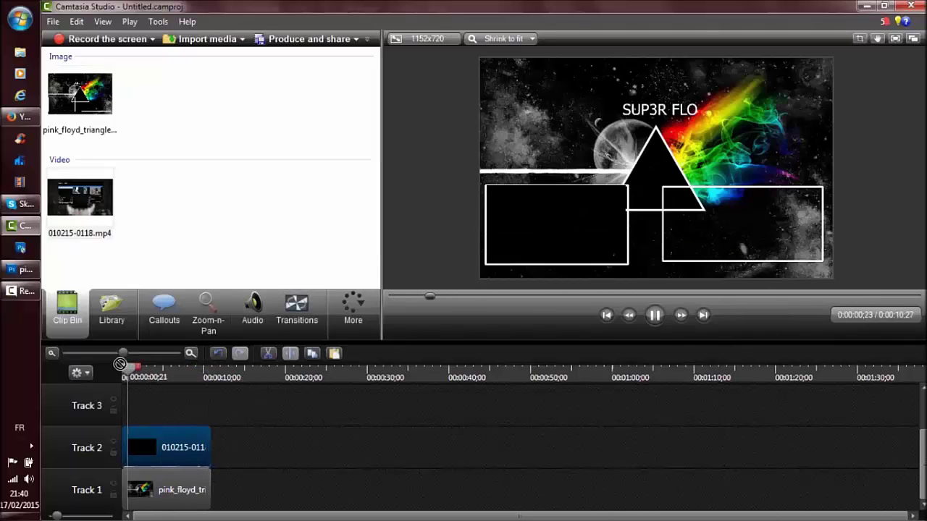
click(252, 311)
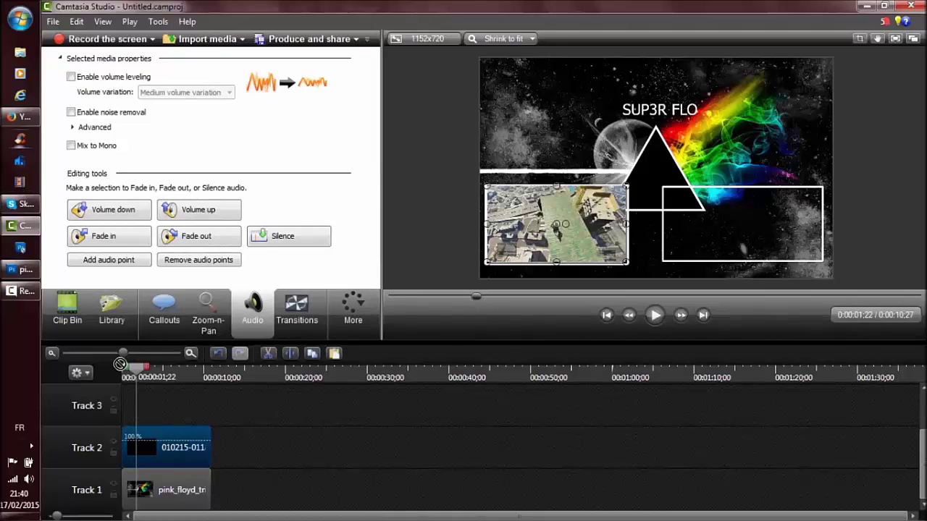
- Switch to Firefox, open the "nouvelle intro" video from the YouTube channel's video list and take its URL onto the clipboard
click(20, 117)
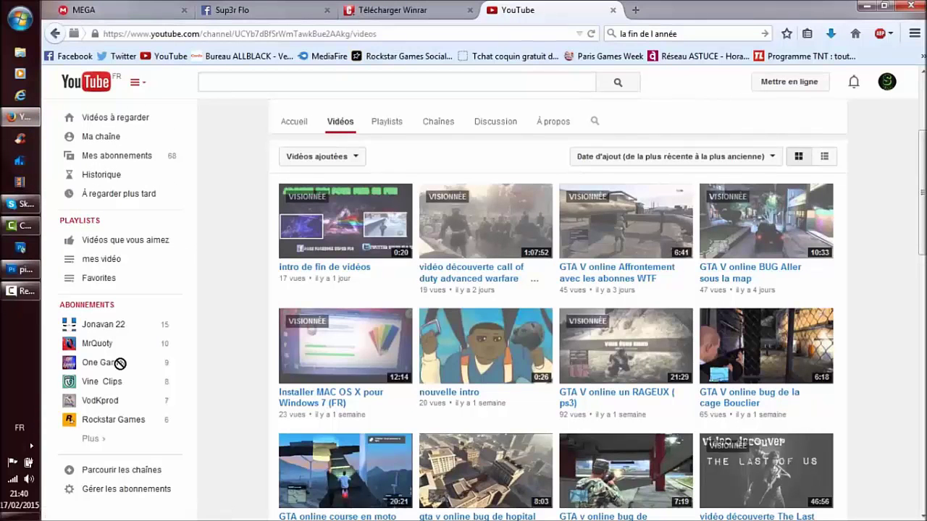
scroll(120, 364, down, 3)
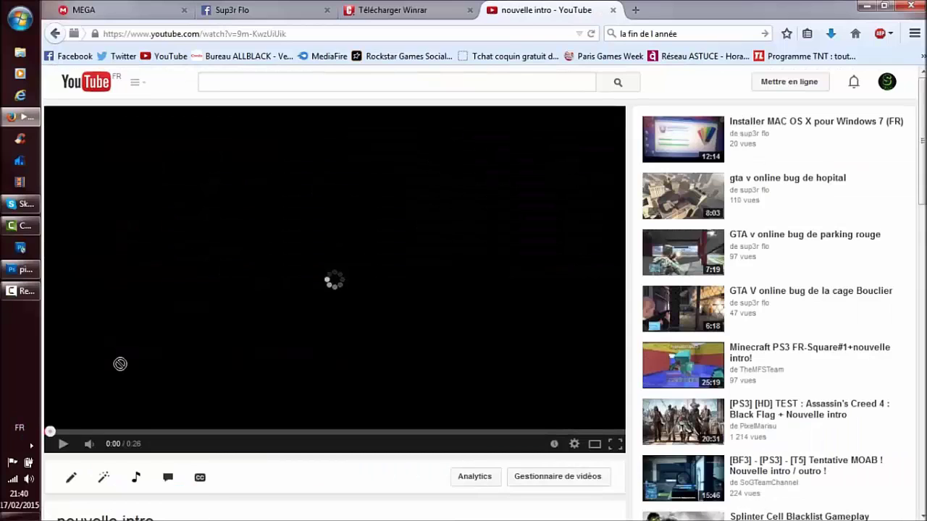
click(253, 34)
right_click(253, 34)
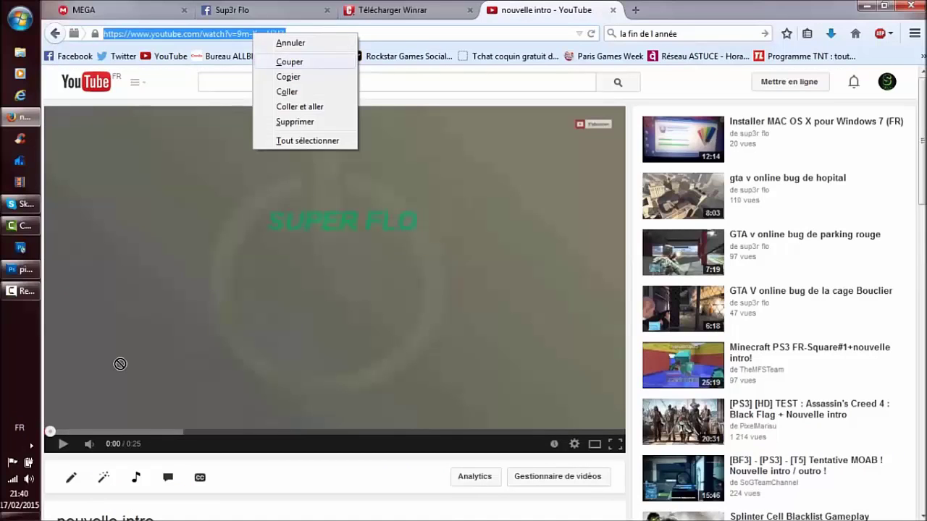
click(289, 61)
- Search the web for "online video converter" in a new tab and open the onlinevideoconverter.com result
key(ctrl+t)
key(ctrl+a)
key(BackSpace)
text(onli)
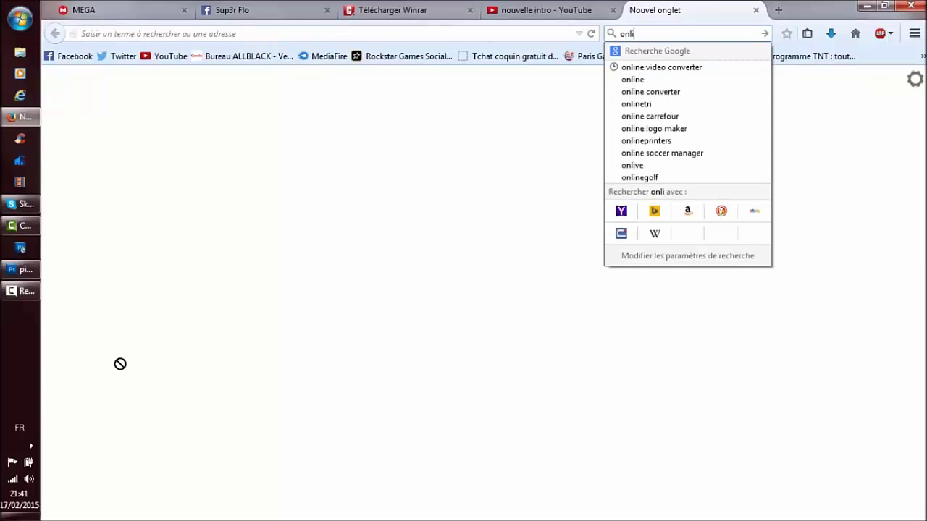
key(Down)
key(Return)
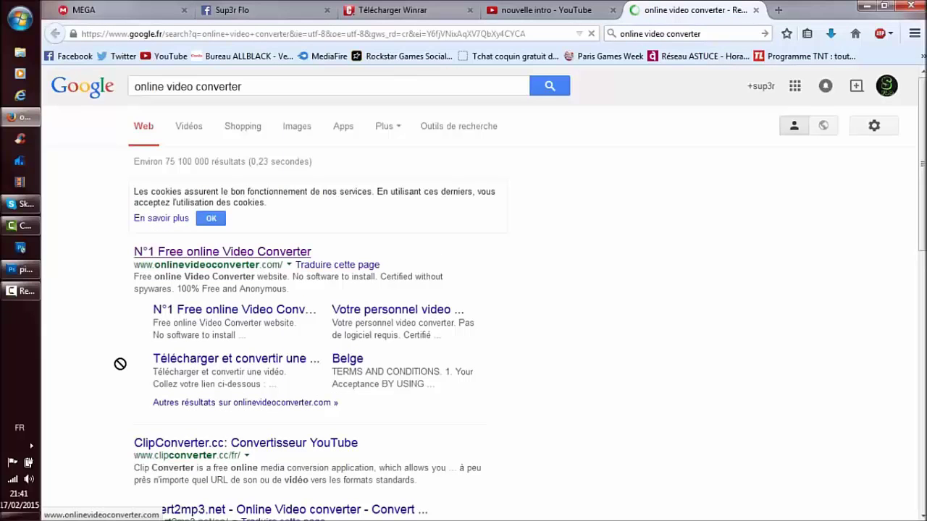
click(222, 252)
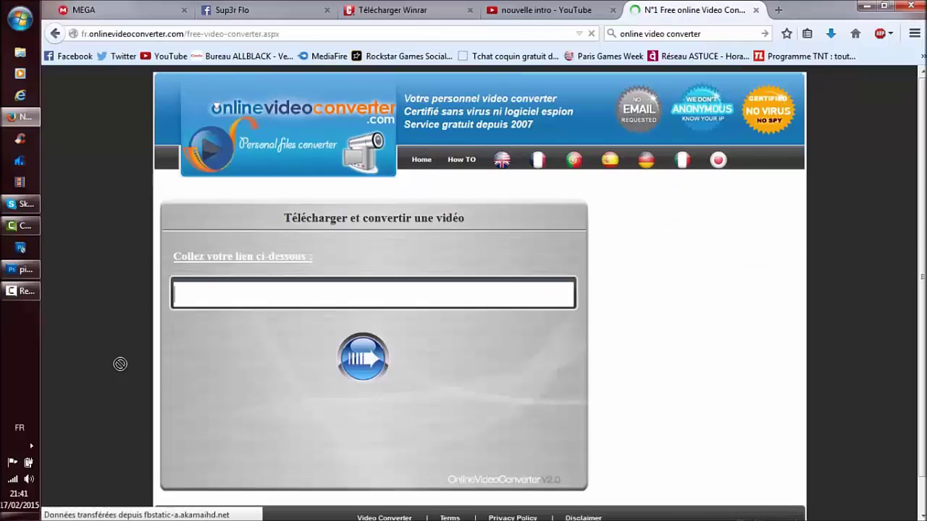
- Convert the YouTube video from its pasted link and save the result as nouvelle_intro.mp4
text(https://www.youtube.com/watch?v=-gm-KuzUIUk)
key(Tab)
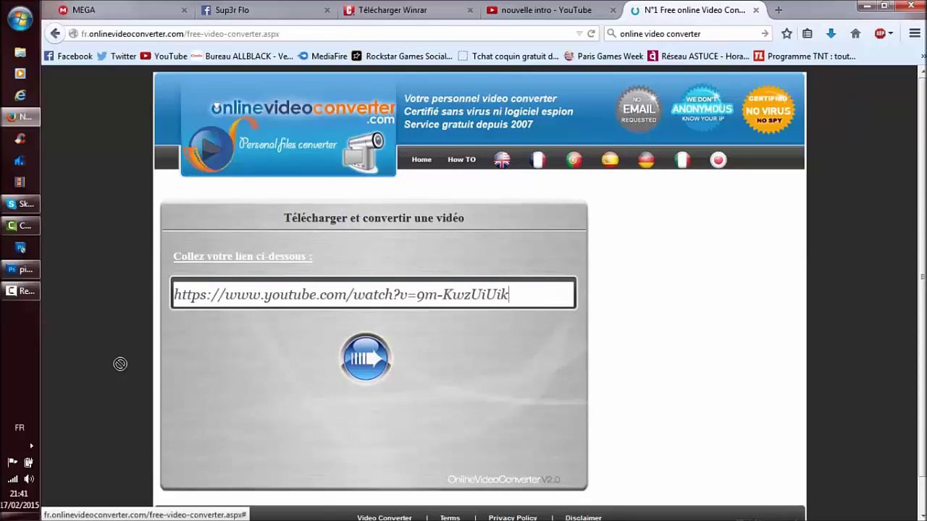
key(Return)
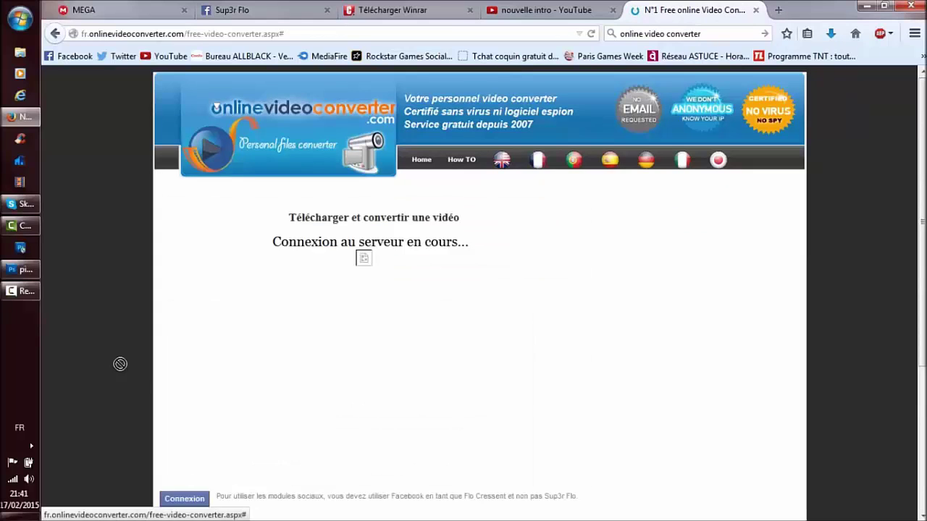
click(20, 290)
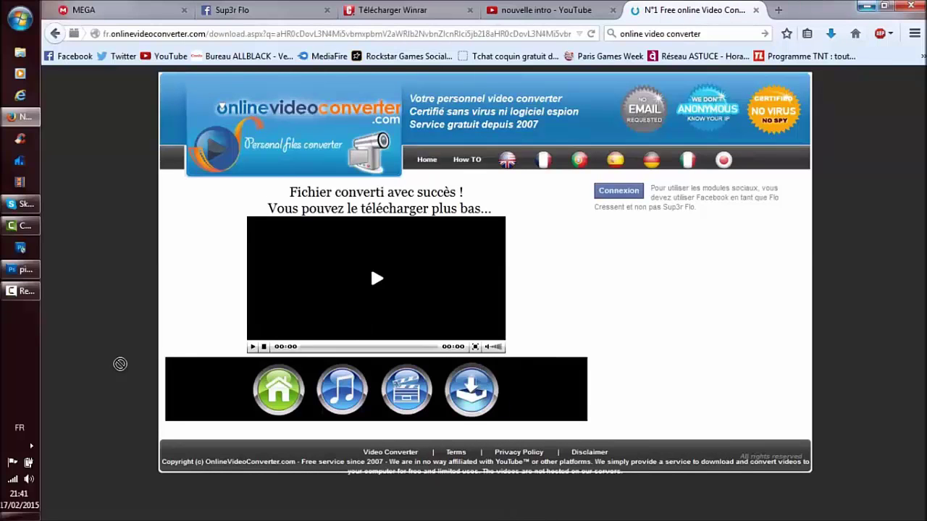
click(120, 364)
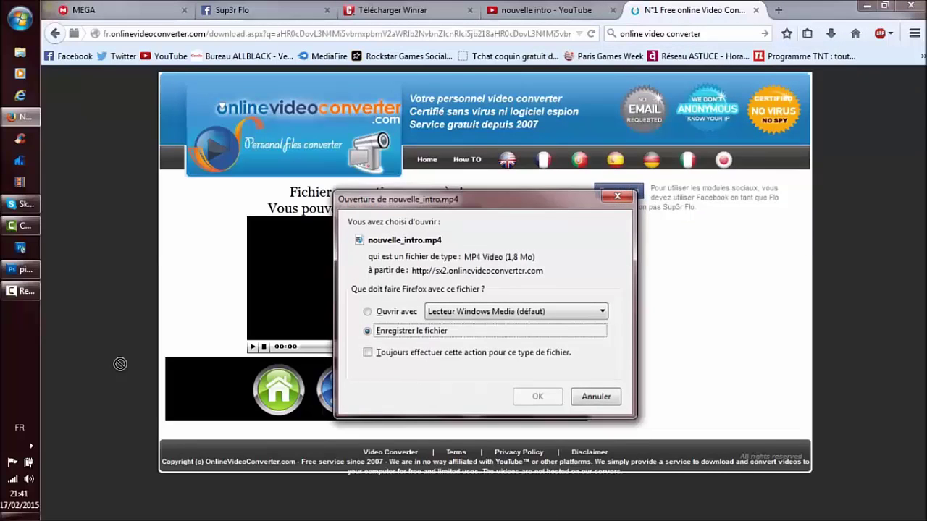
key(Return)
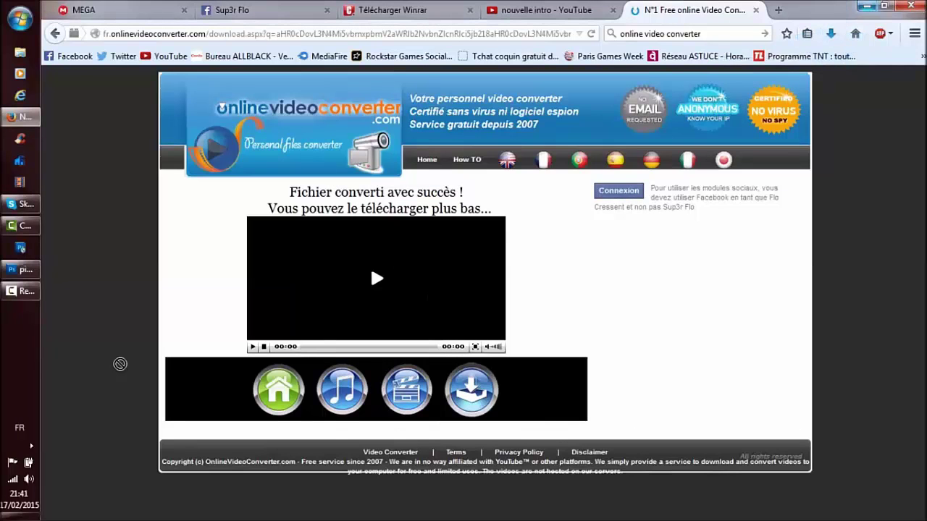
- Place the downloaded nouvelle_intro.mp4 file on the desktop and return the browser to full size
key(super+Down)
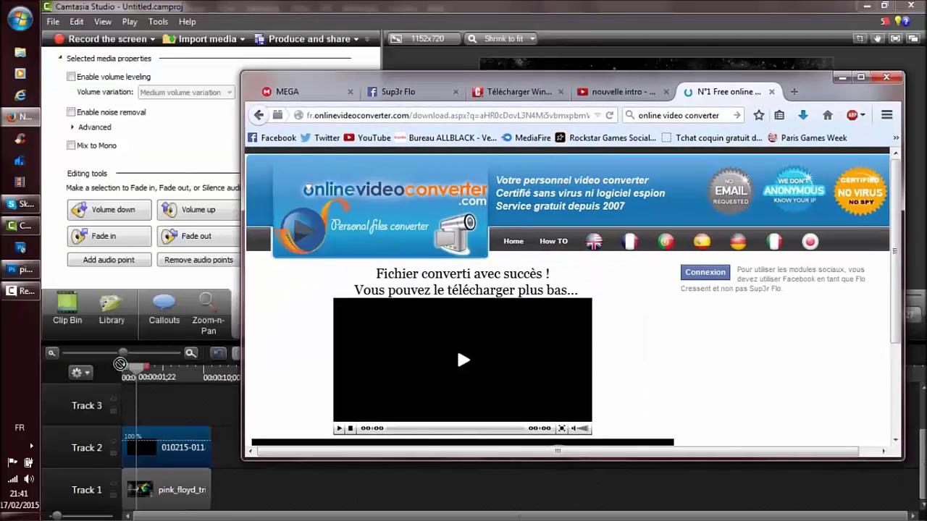
key(super+Down)
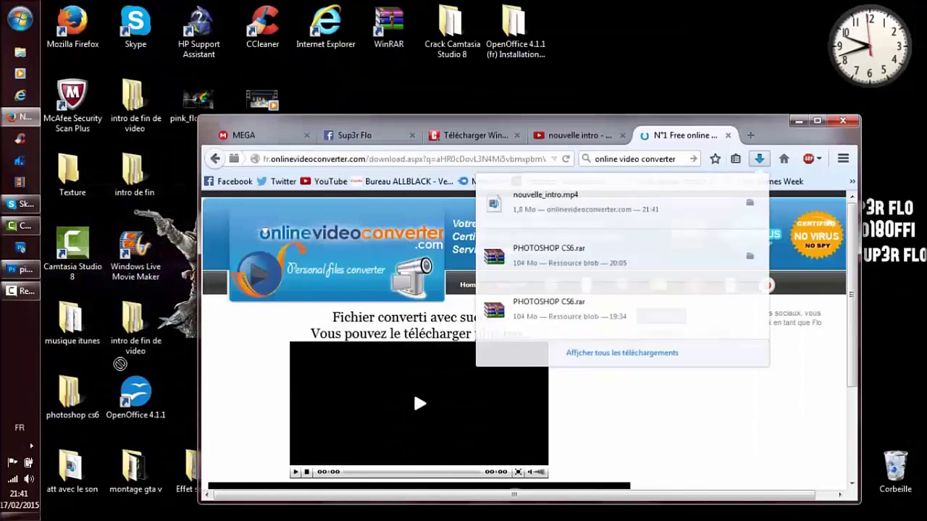
drag(694, 87, 706, 68)
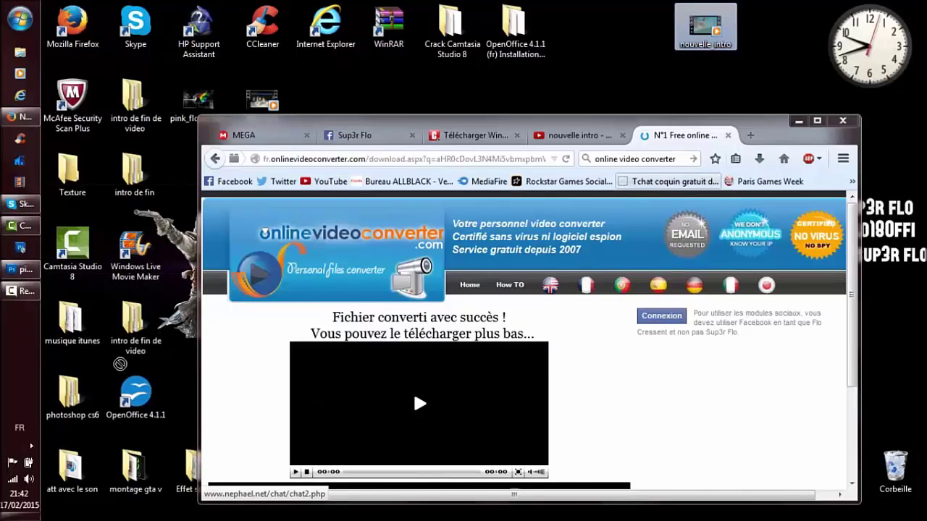
click(817, 121)
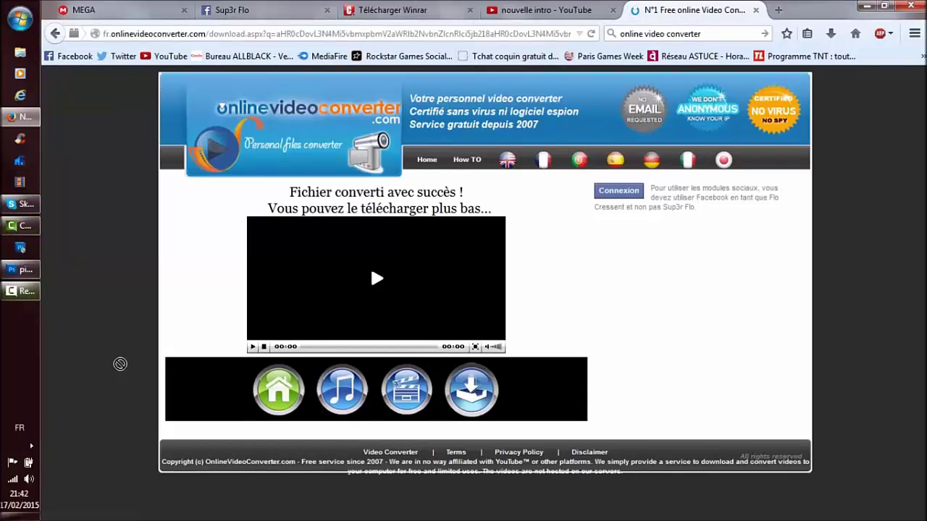
- Switch back to Camtasia Studio and import nouvelle_intro.mp4 from the desktop into the clip bin
key(alt+Tab)
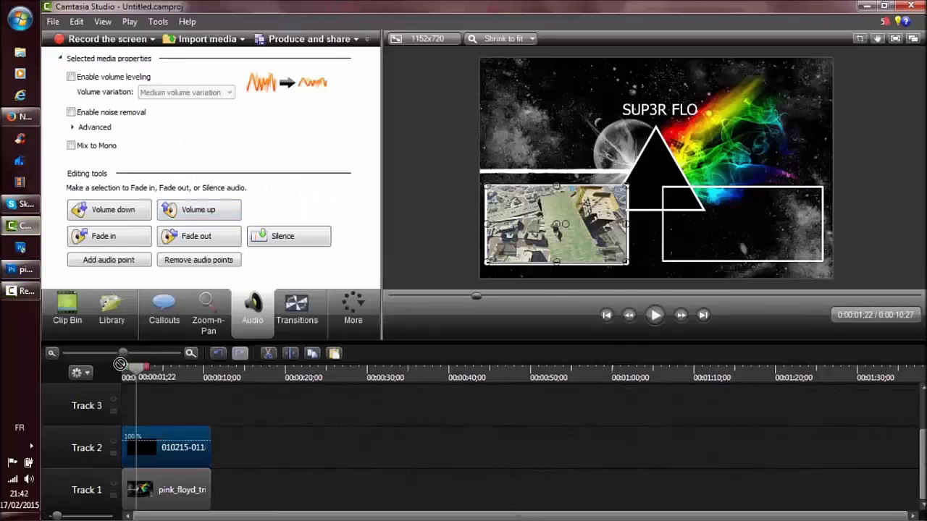
key(ctrl+i)
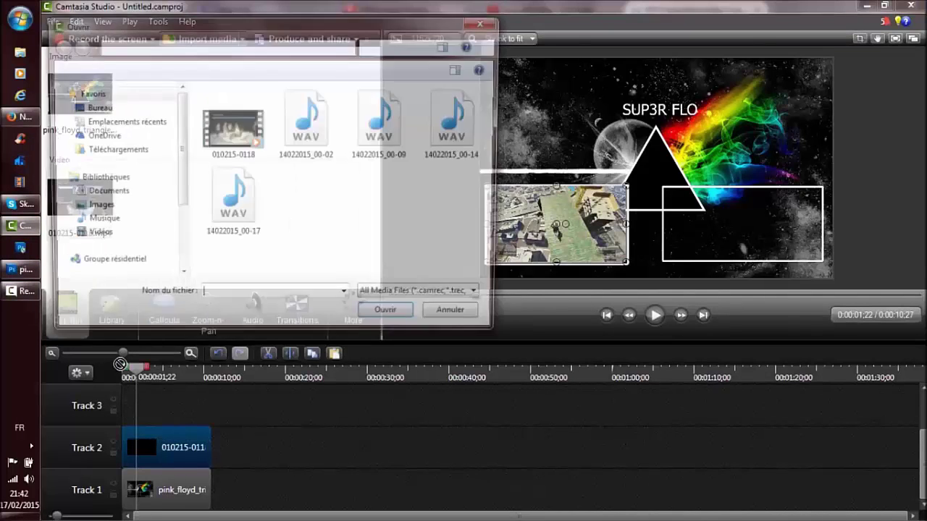
click(94, 107)
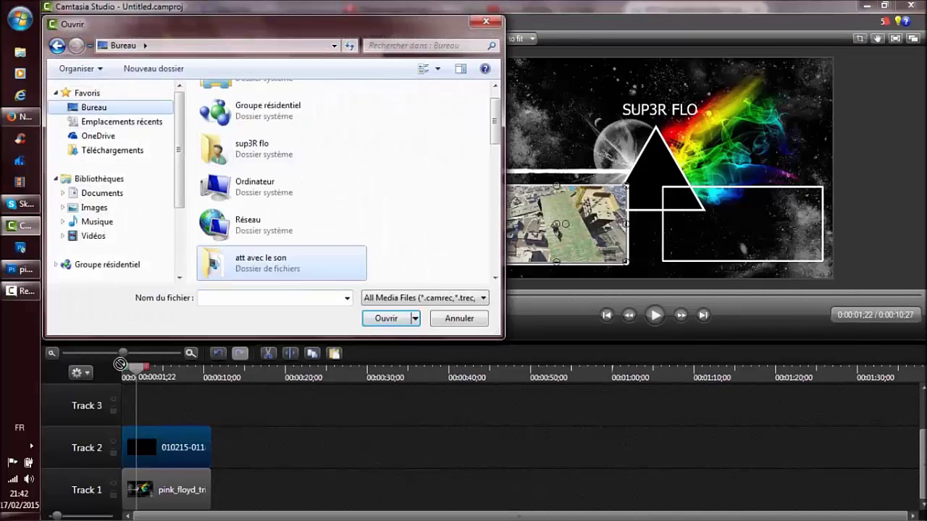
drag(495, 121, 494, 250)
double_click(283, 227)
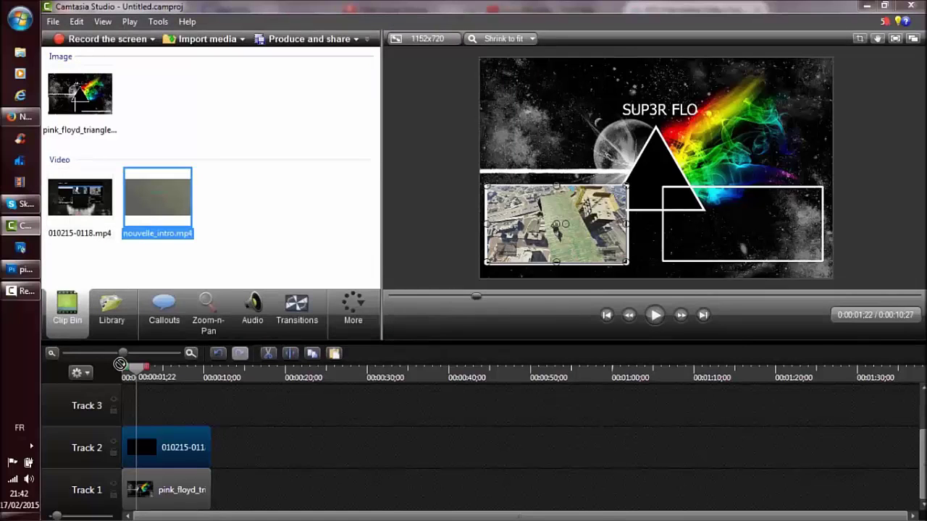
- Place nouvelle_intro.mp4 at the start of Track 3 and trim its end to 0:00:10;27
drag(157, 197, 150, 406)
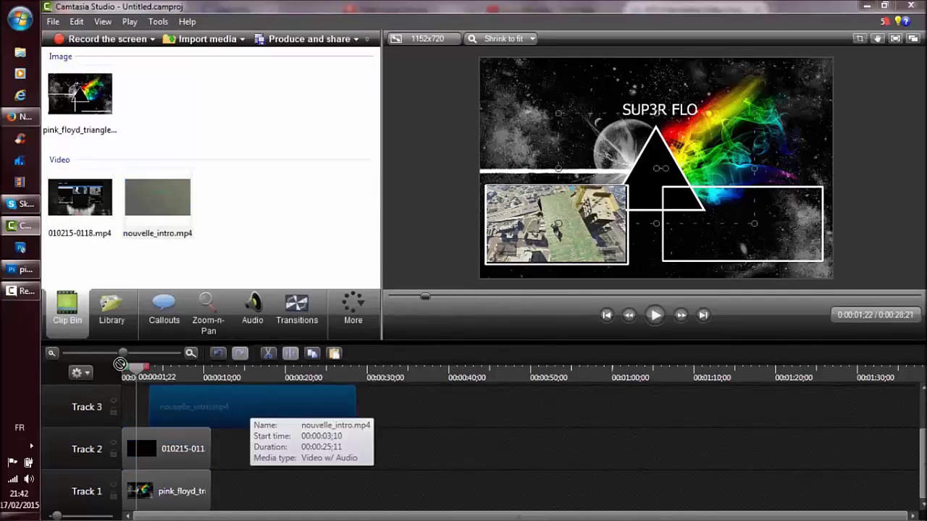
drag(249, 405, 222, 405)
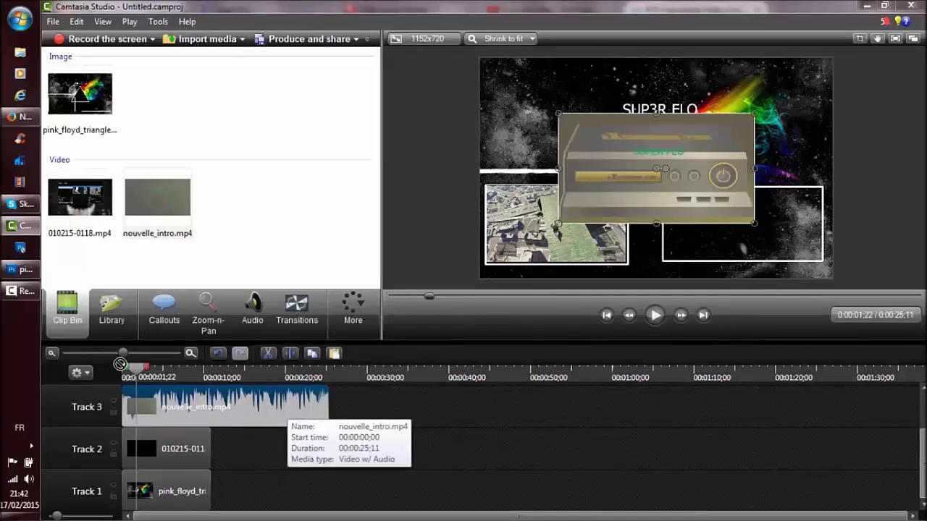
drag(328, 407, 210, 407)
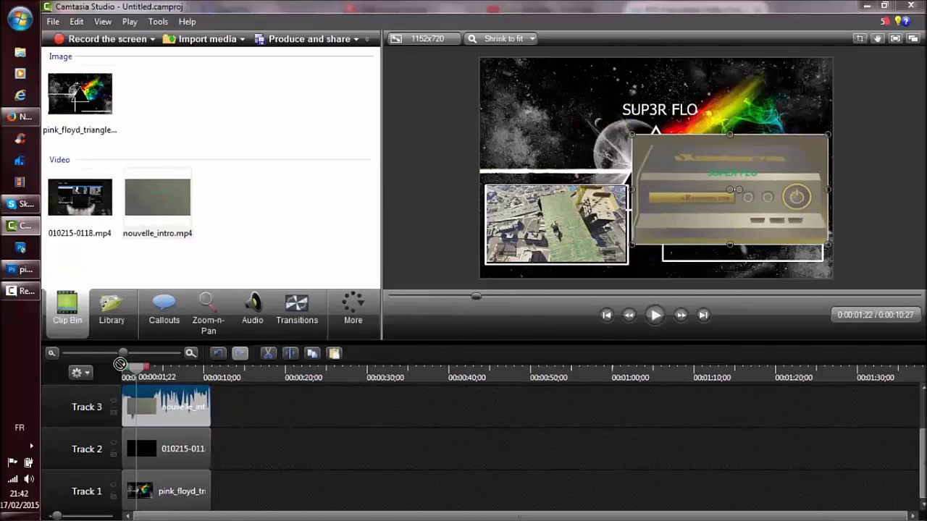
- Scale and position the nouvelle_intro.mp4 clip on the canvas to fill the right frame
drag(864, 152, 795, 192)
drag(731, 227, 726, 224)
drag(789, 224, 824, 224)
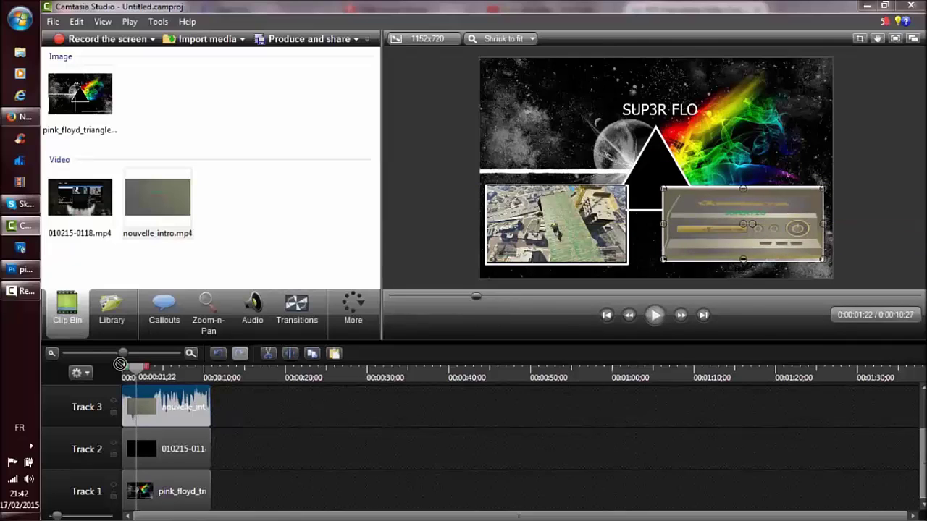
- Play back the assembled end screen to check both framed video previews
click(655, 315)
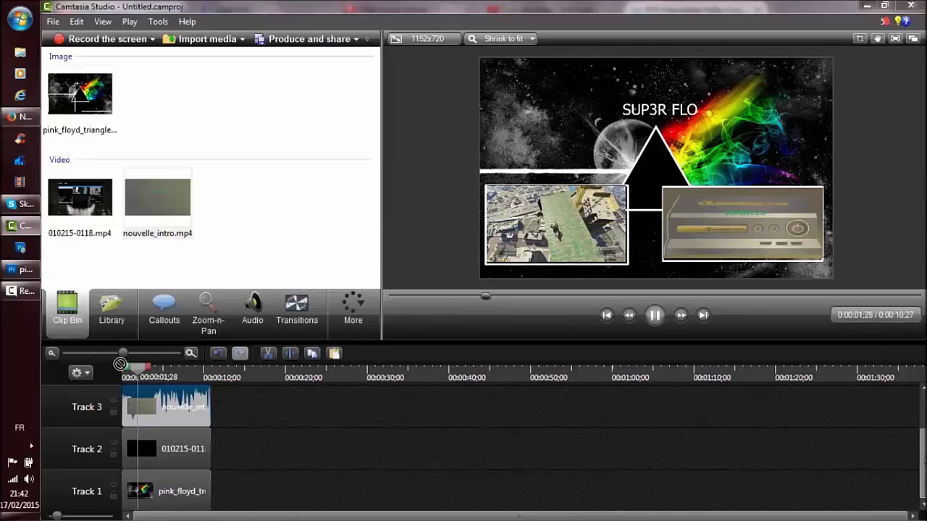
click(655, 315)
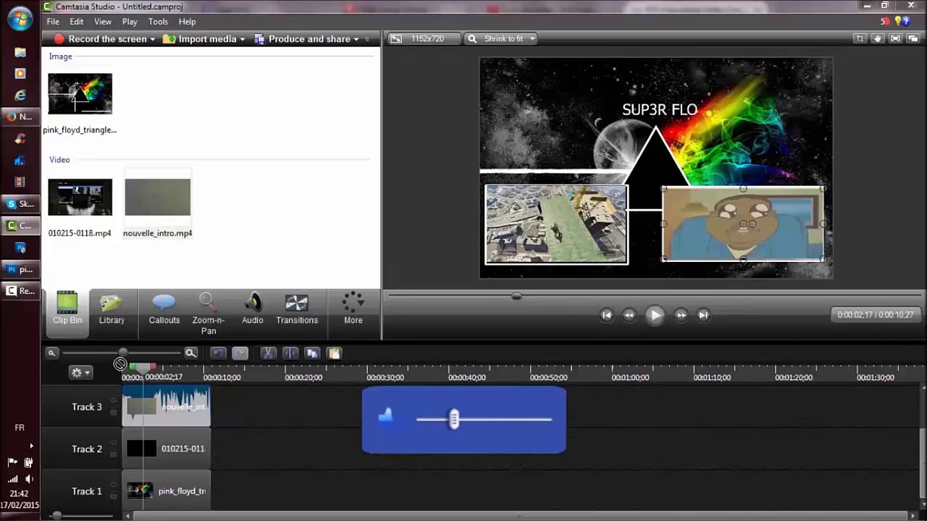
key(space)
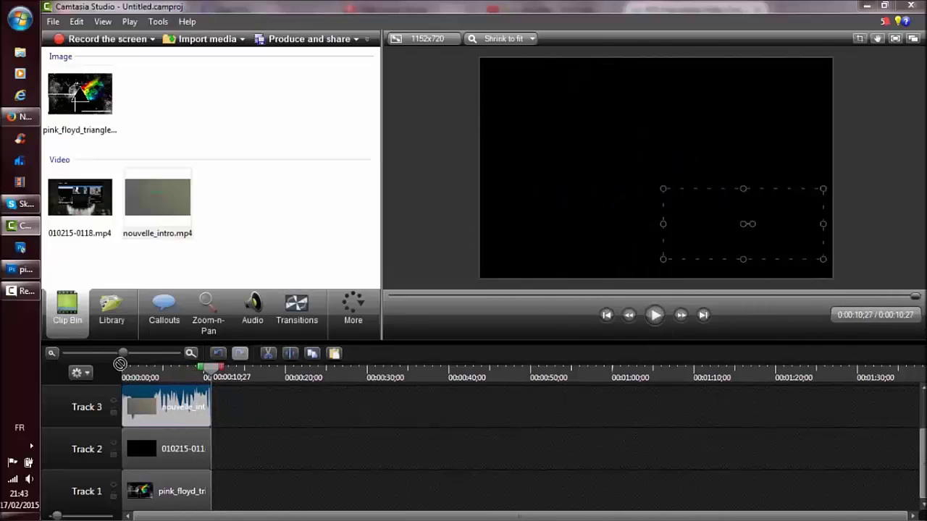
click(655, 315)
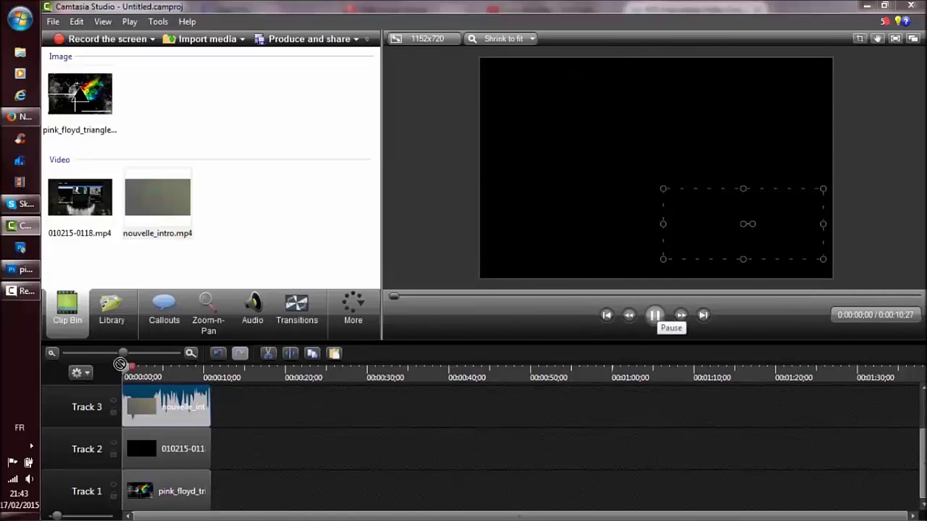
- Stop playback and extend the clips on Tracks 1, 2 and 3 to end at 0:00:15;02
click(655, 315)
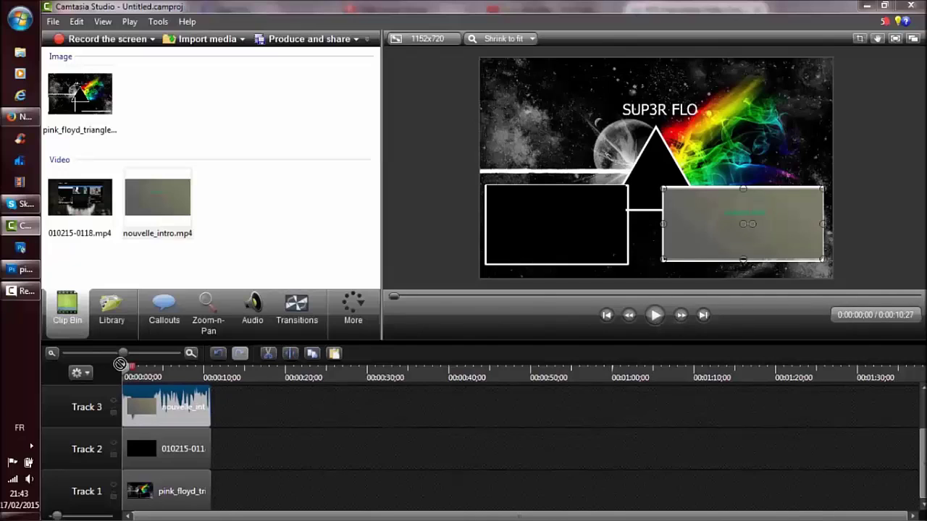
drag(210, 407, 245, 407)
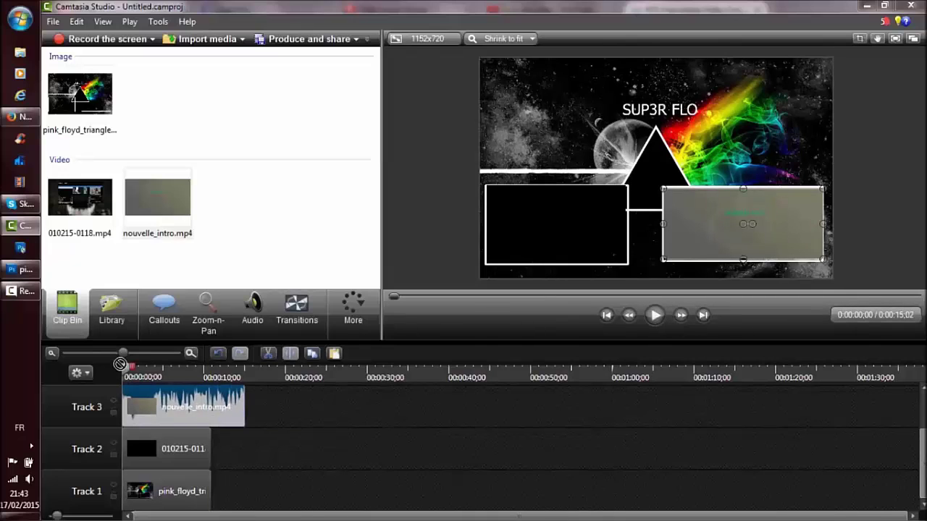
drag(210, 449, 245, 449)
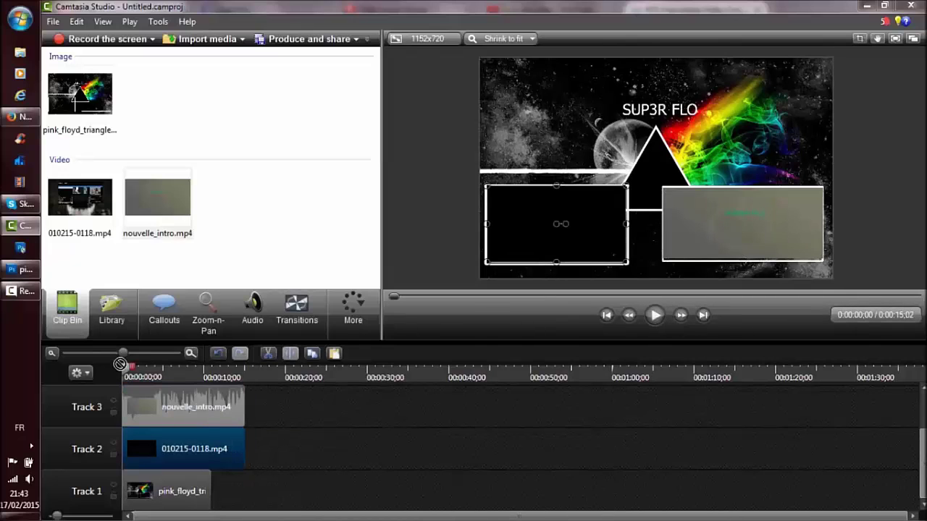
drag(210, 491, 244, 491)
- Play back the extended end screen to check both framed video previews with the longer duration
click(654, 315)
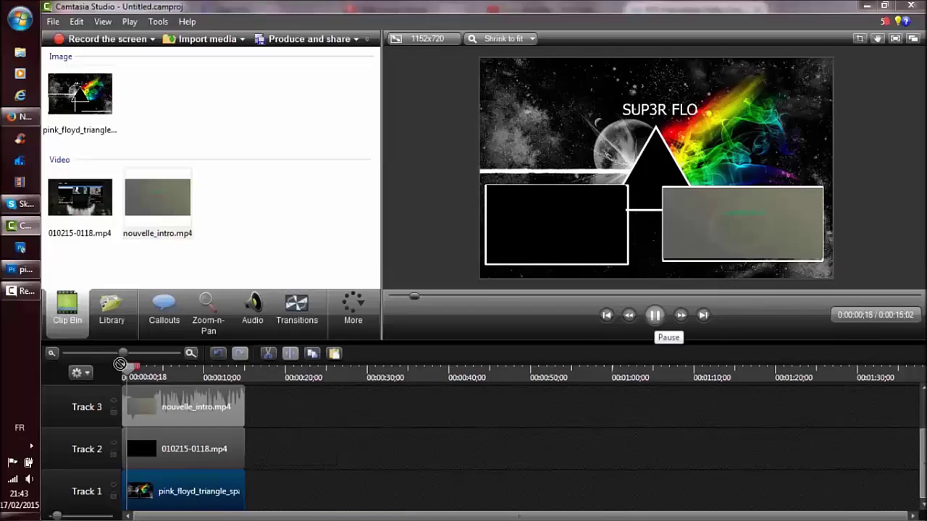
click(654, 315)
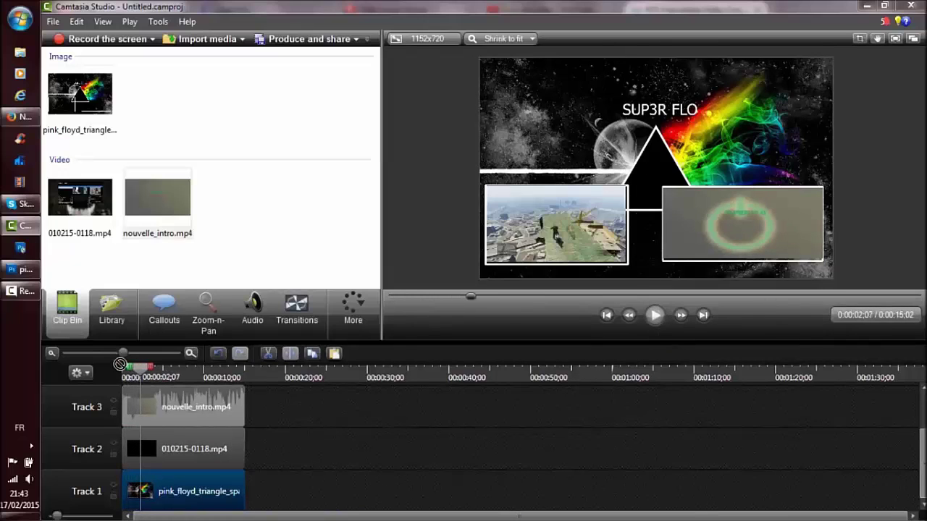
click(655, 315)
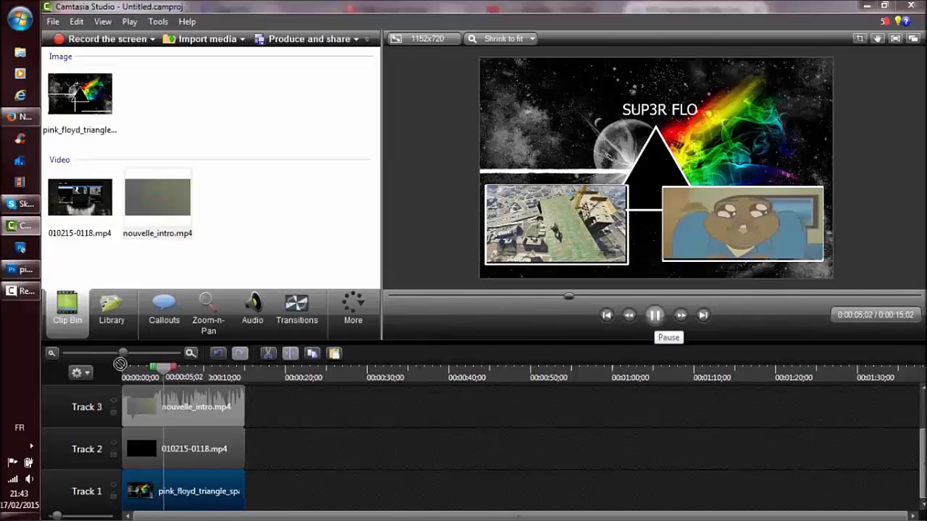
click(655, 315)
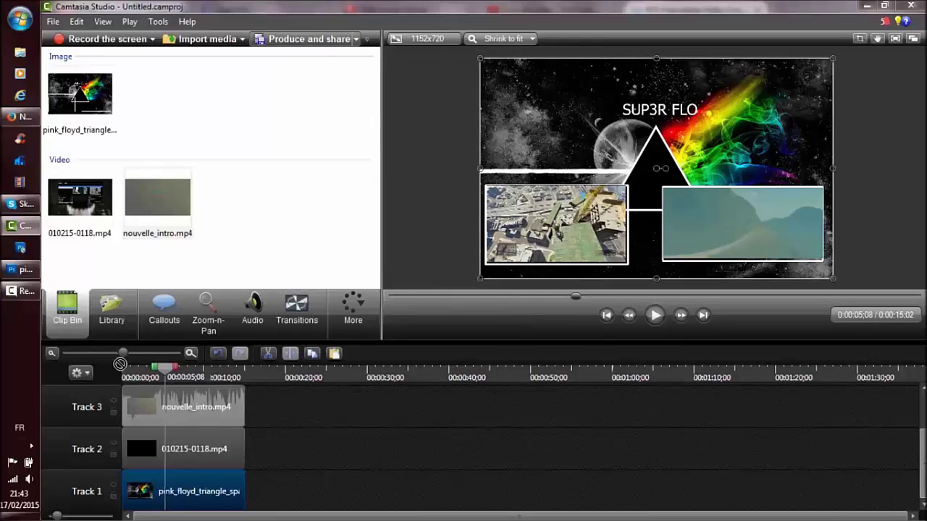
- Start producing the project with the MP4 only (up to 720p) preset and continue to the save settings
click(309, 39)
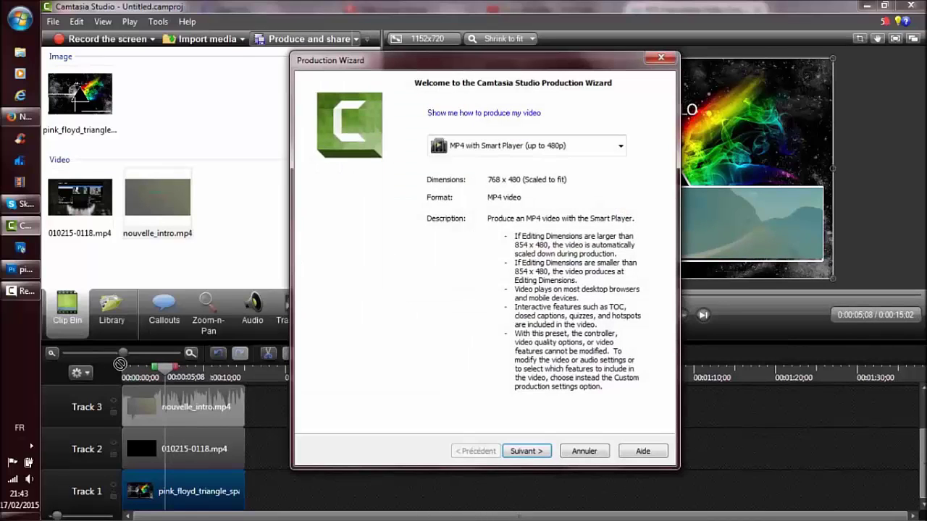
click(619, 146)
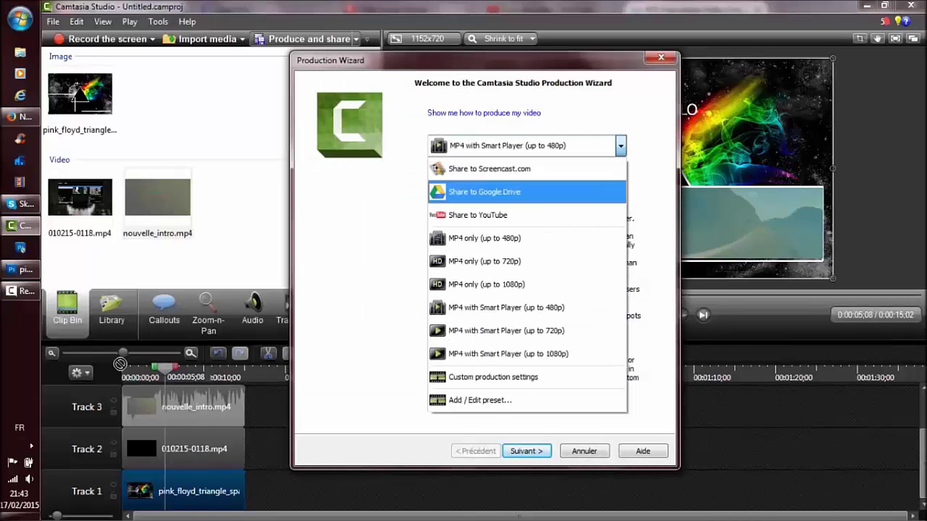
click(484, 261)
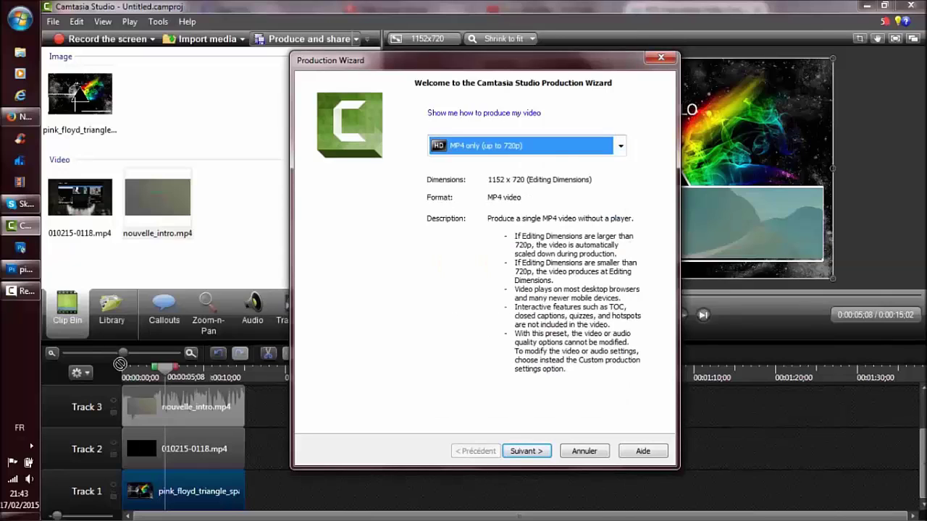
key(Return)
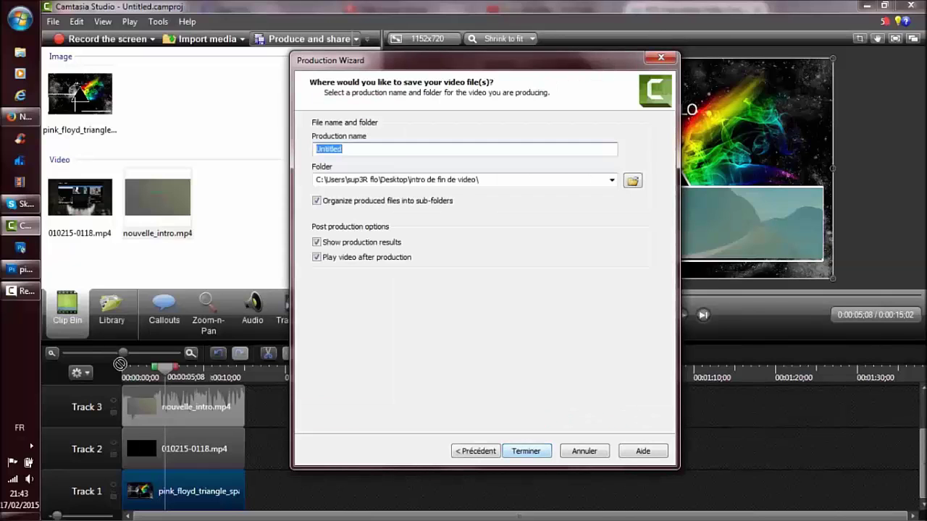
- Set the second "intro de fin de video" folder on the desktop as destination, keep the name Untitled, and start rendering
click(632, 180)
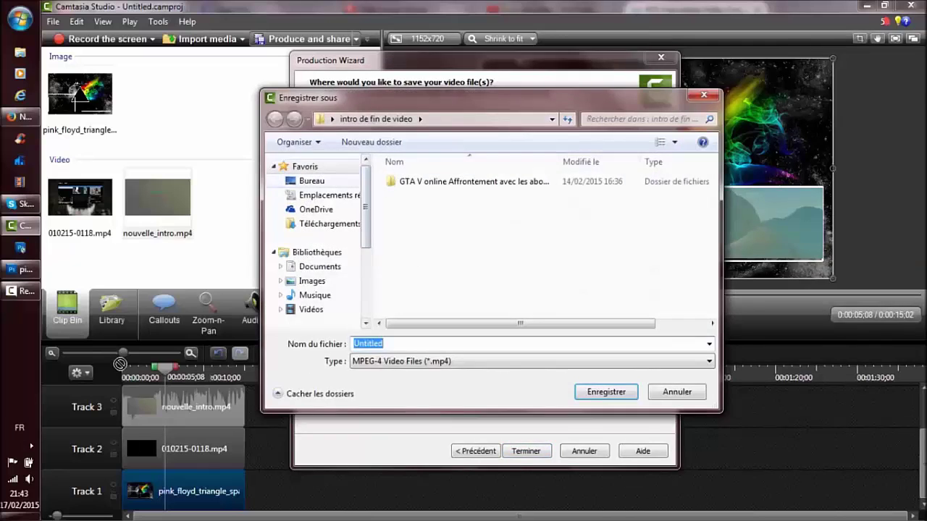
click(311, 180)
key(Tab)
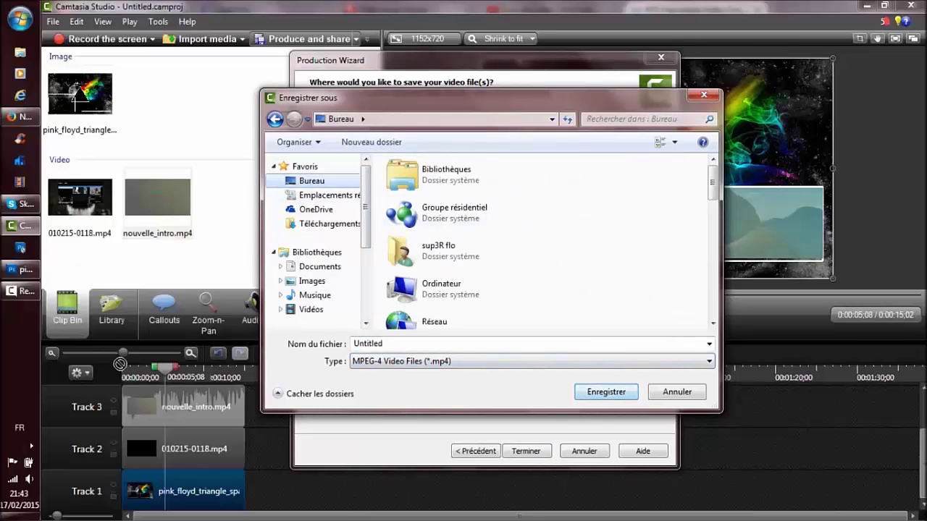
scroll(550, 239, down, 5)
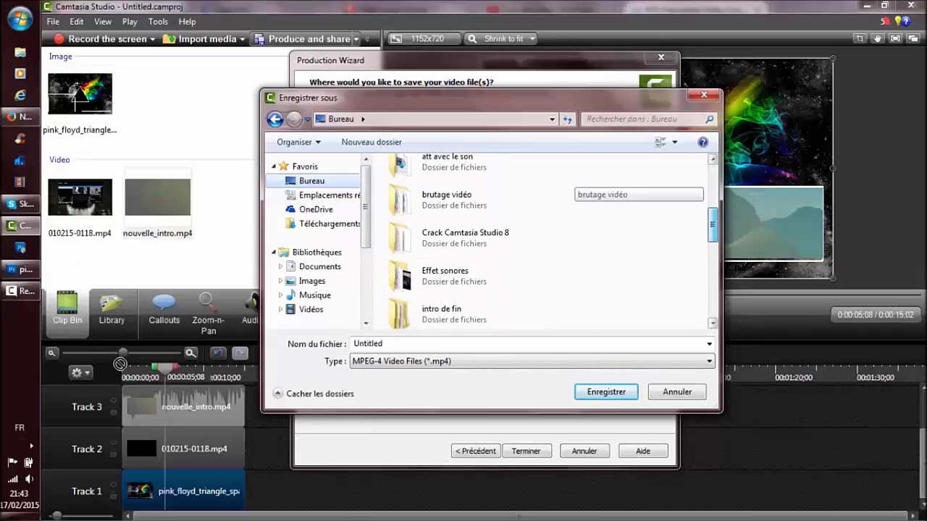
scroll(550, 239, down, 1)
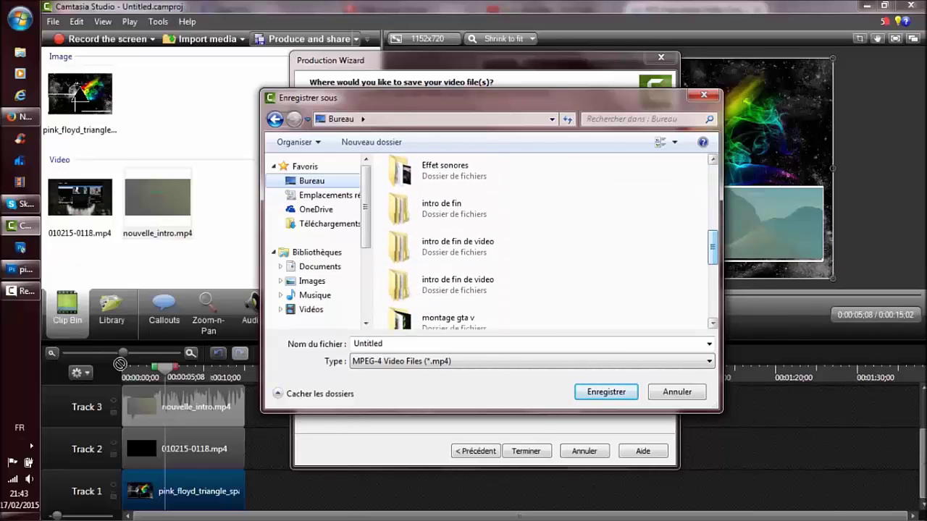
double_click(457, 285)
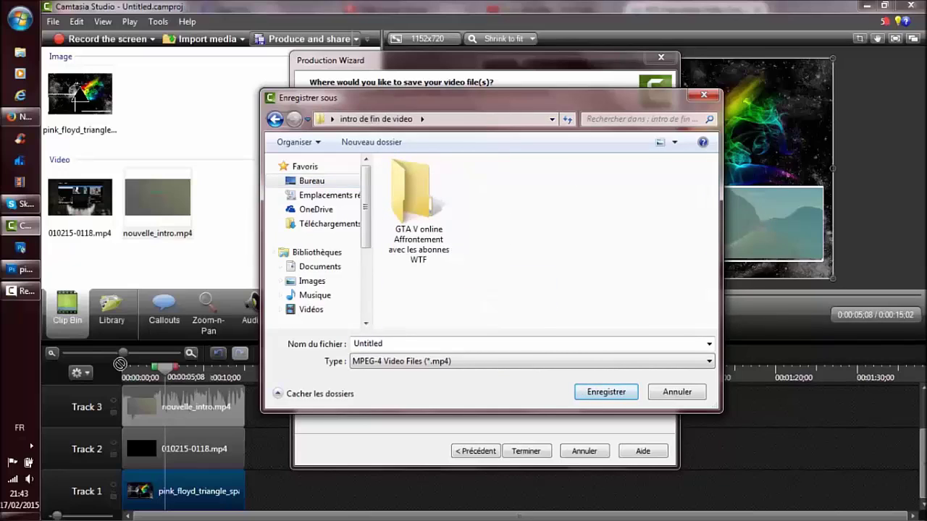
click(606, 392)
click(526, 451)
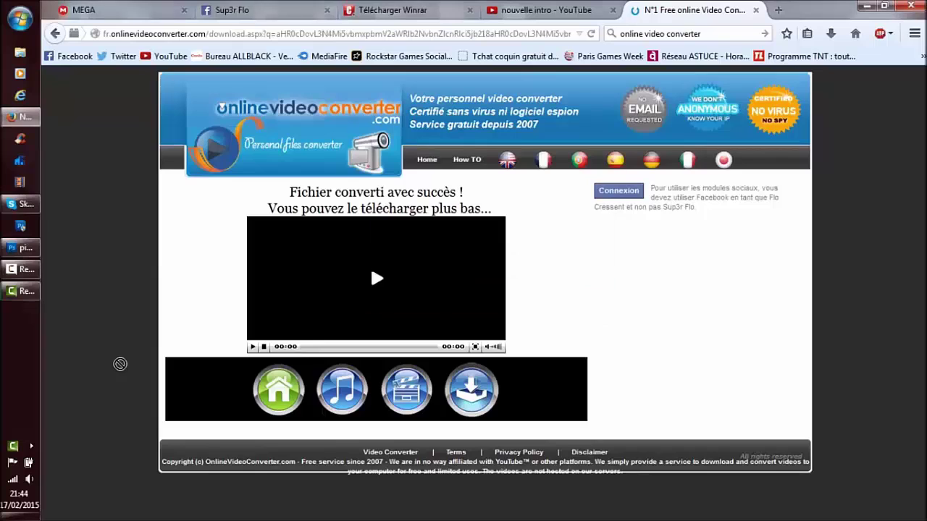
- View the like count on the channel's Facebook page in the browser and return to the video converter page
key(ctrl+2)
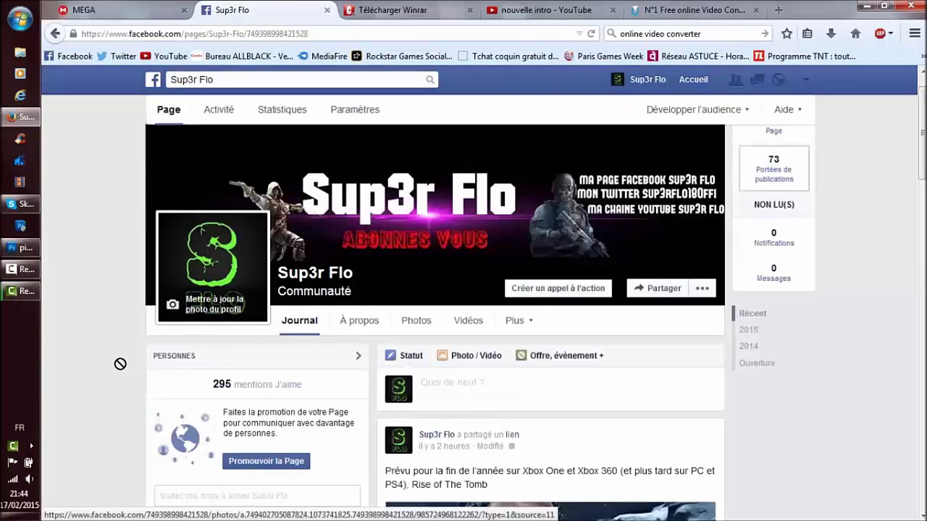
drag(213, 385, 234, 385)
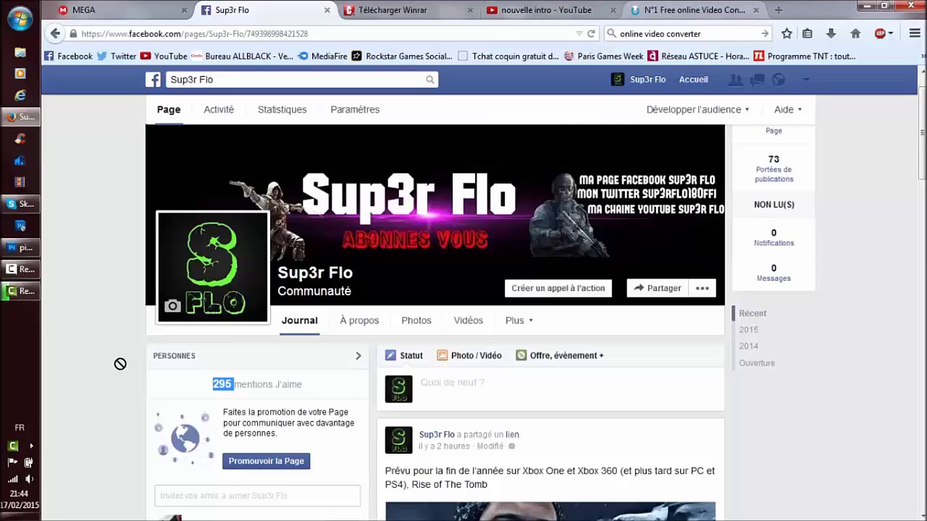
click(691, 11)
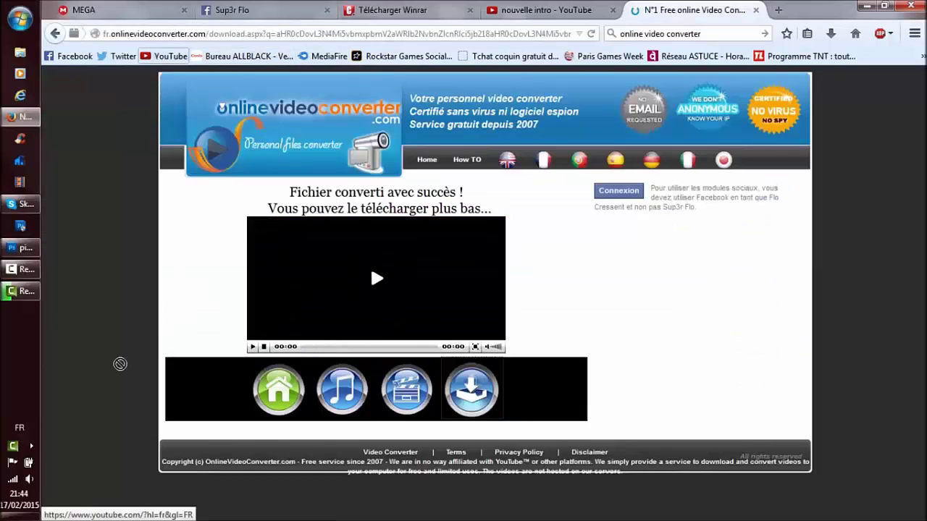
- View the channel's own YouTube page and its account list, and look at the Twitter home page
click(165, 56)
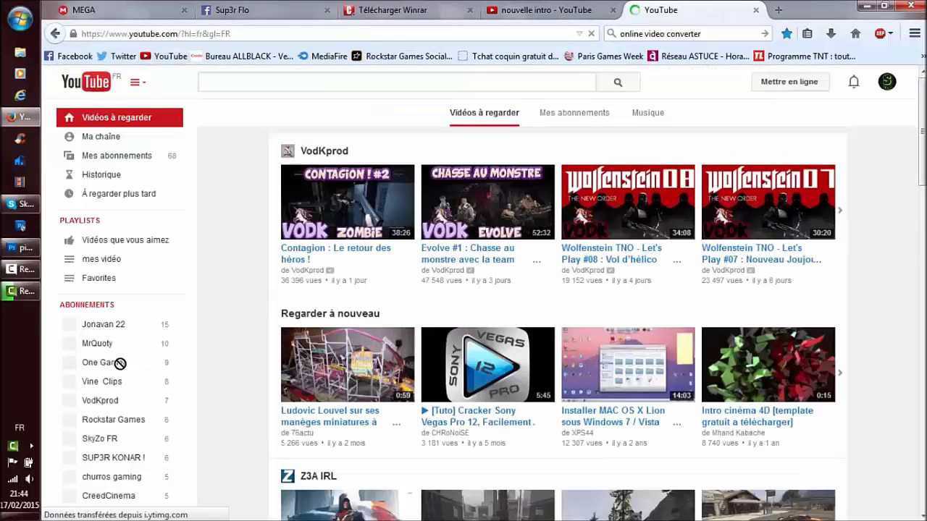
click(101, 136)
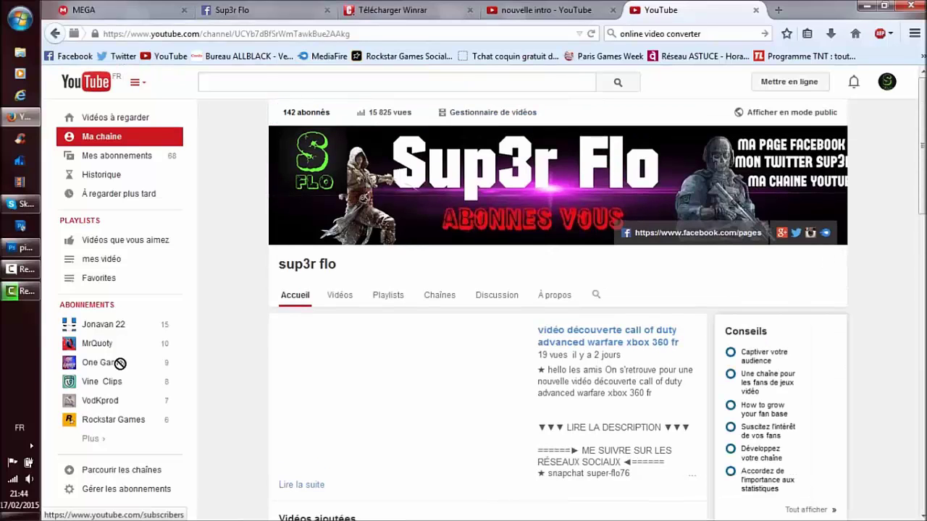
click(120, 363)
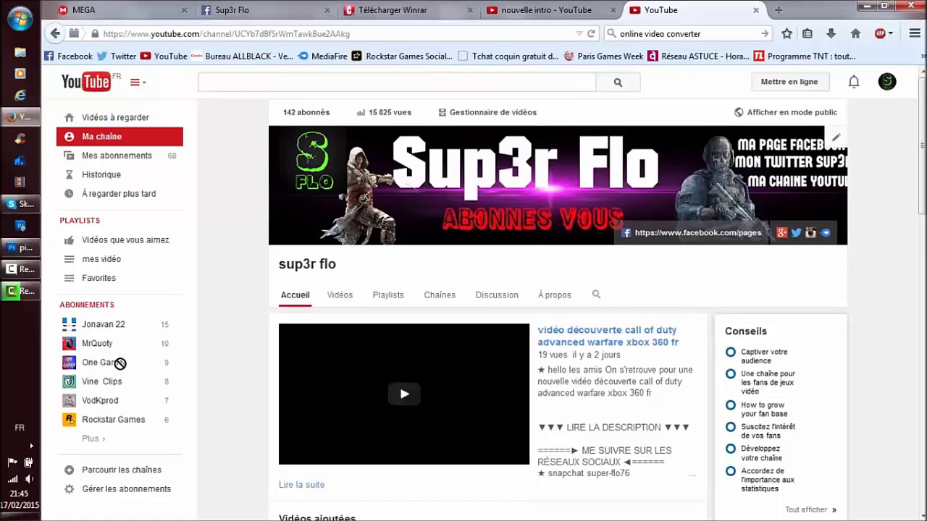
click(886, 81)
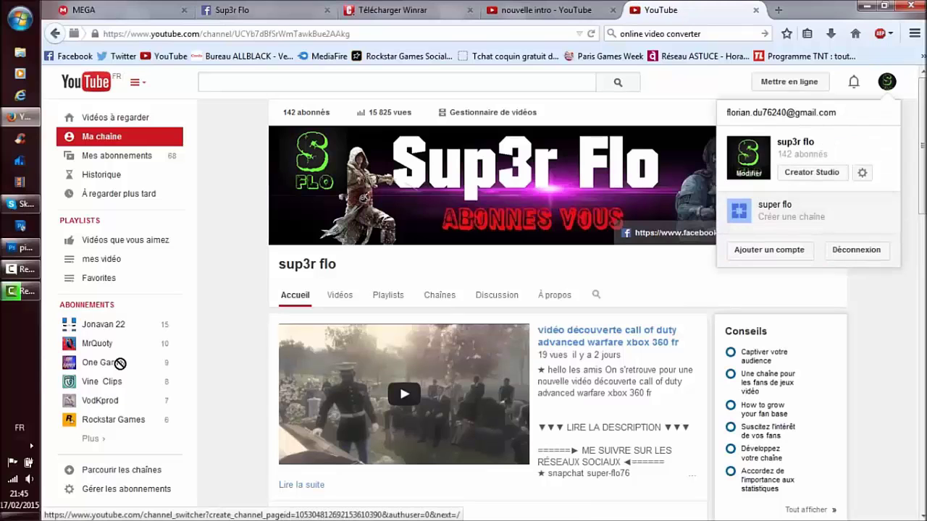
click(808, 211)
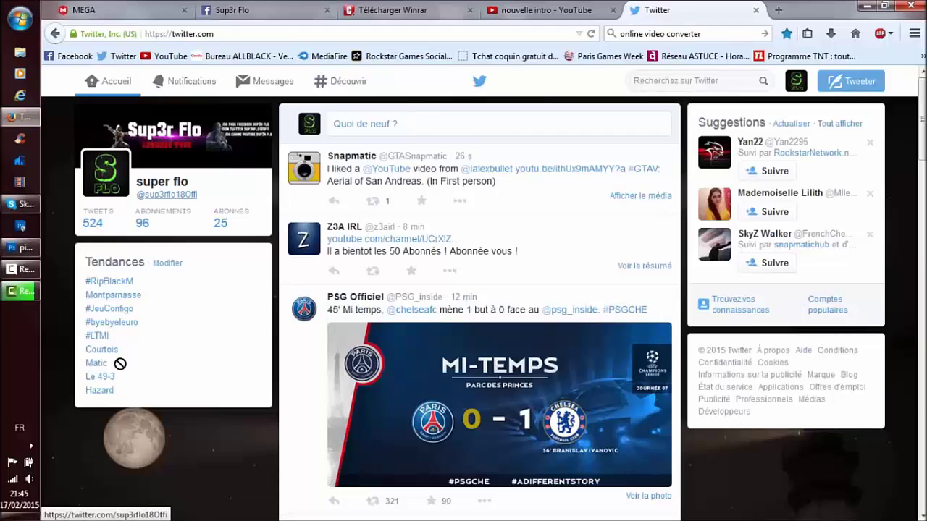
- Look over the "nouvelle intro" YouTube video page and return to the channel's Facebook page
key(ctrl+shift+Tab)
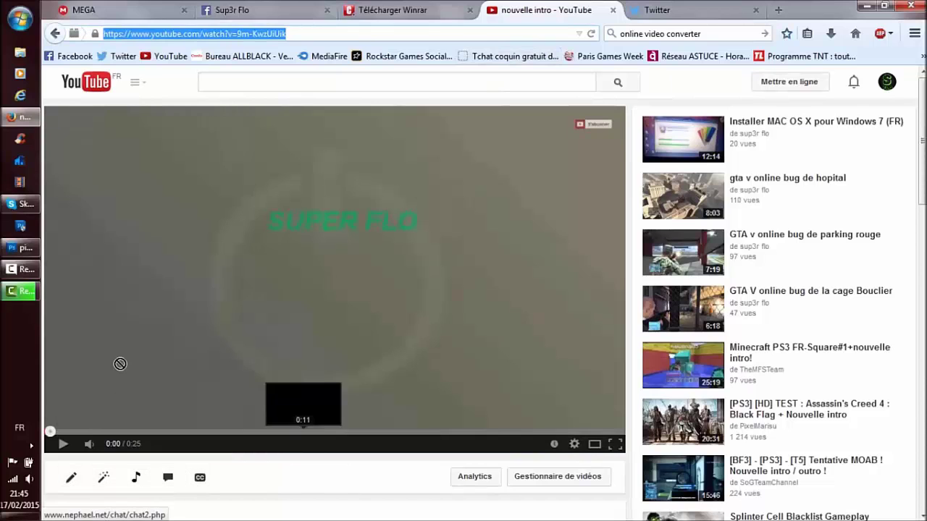
scroll(120, 365, down, 2)
scroll(120, 365, up, 2)
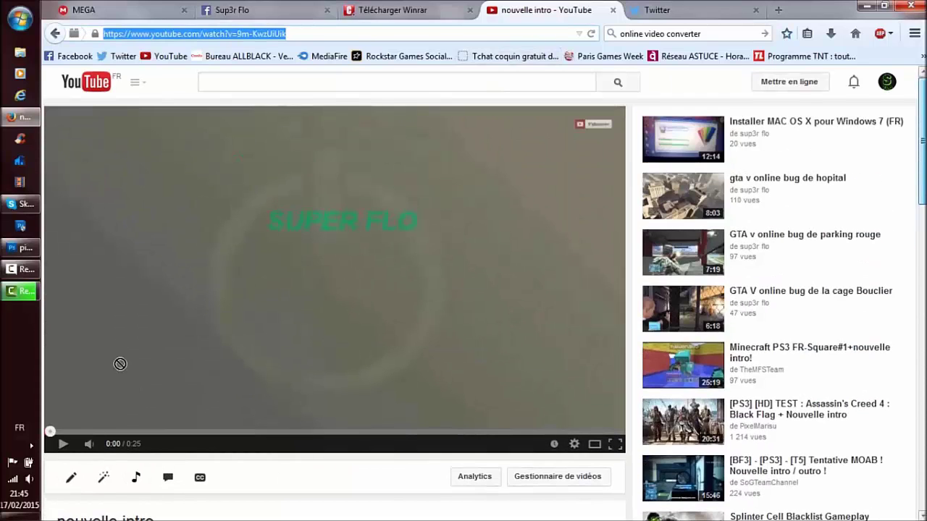
key(ctrl+shift+Tab)
key(ctrl+shift+Tab)
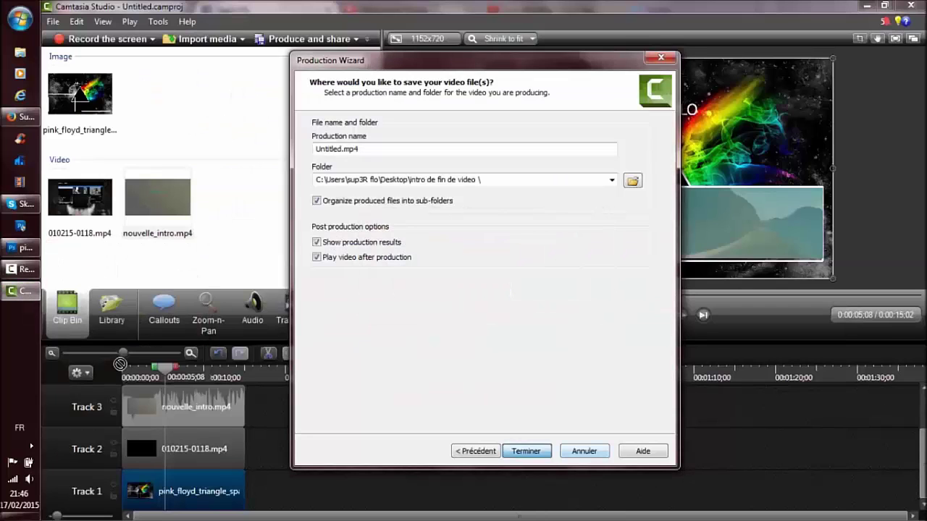
- Finish the production, watch the rendered Untitled.mp4 in the media player, and close the player and production results
key(Return)
key(Return)
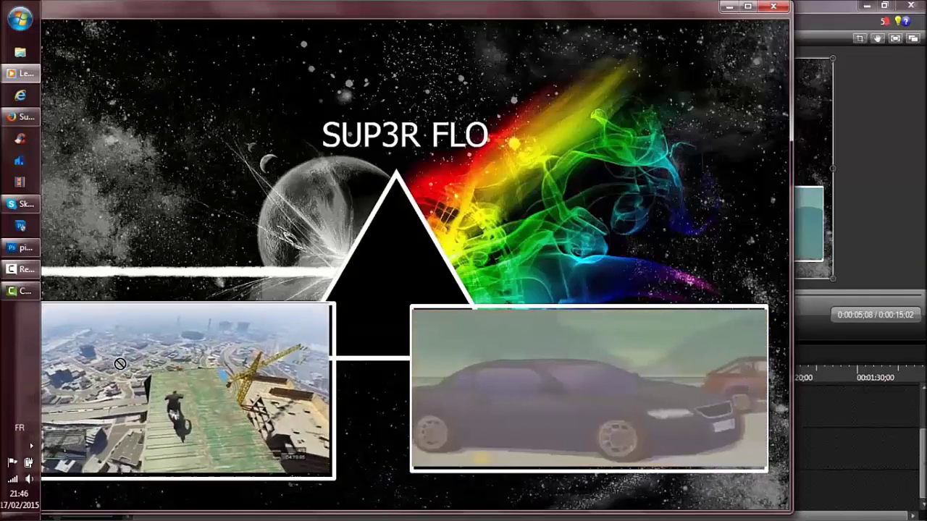
mouse_move(120, 364)
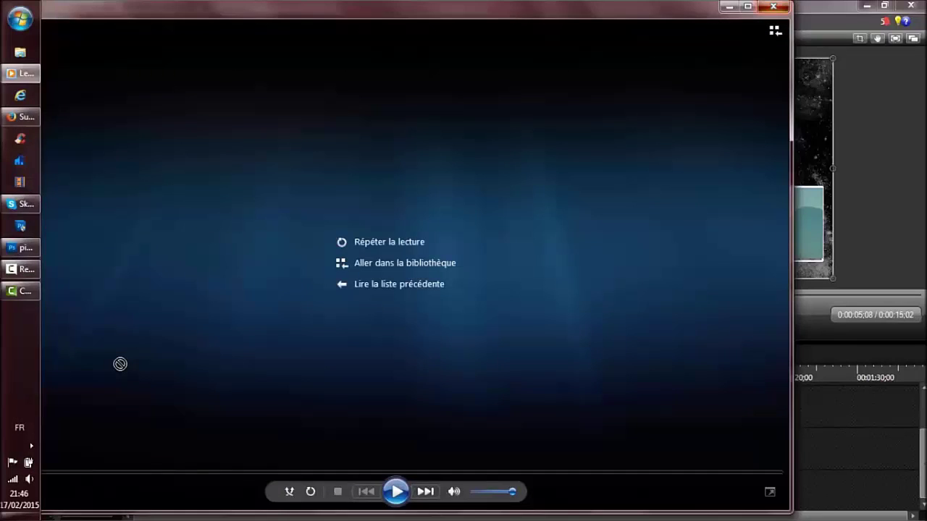
click(773, 7)
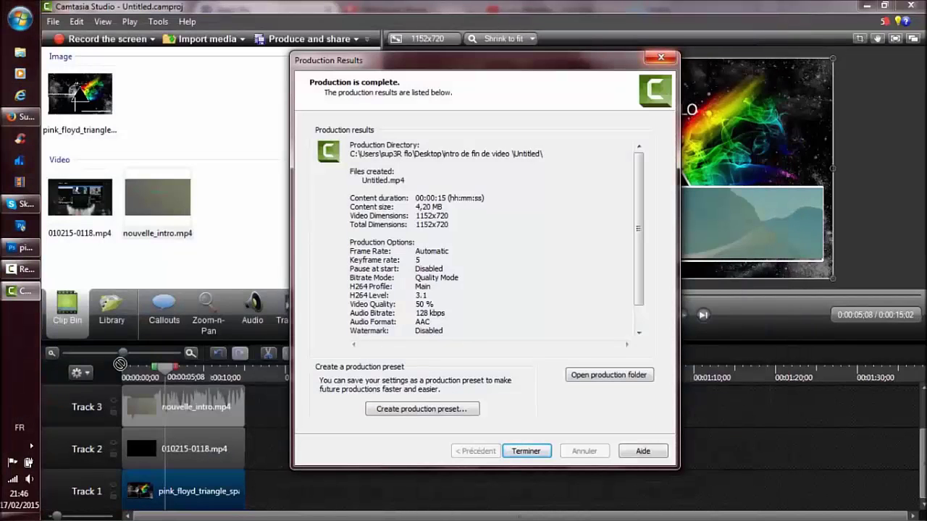
key(Return)
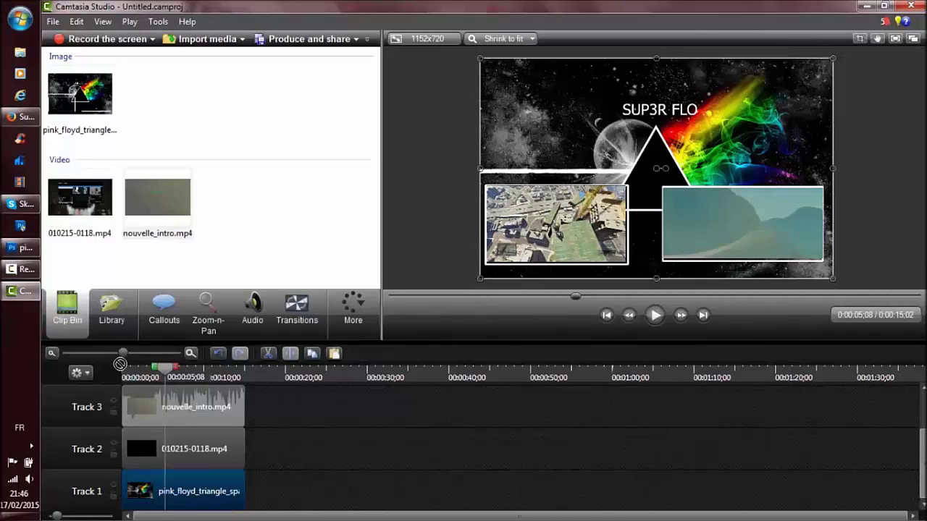
- Switch to the browser and review the open Facebook, Twitter and "nouvelle intro" YouTube pages
key(alt+Tab)
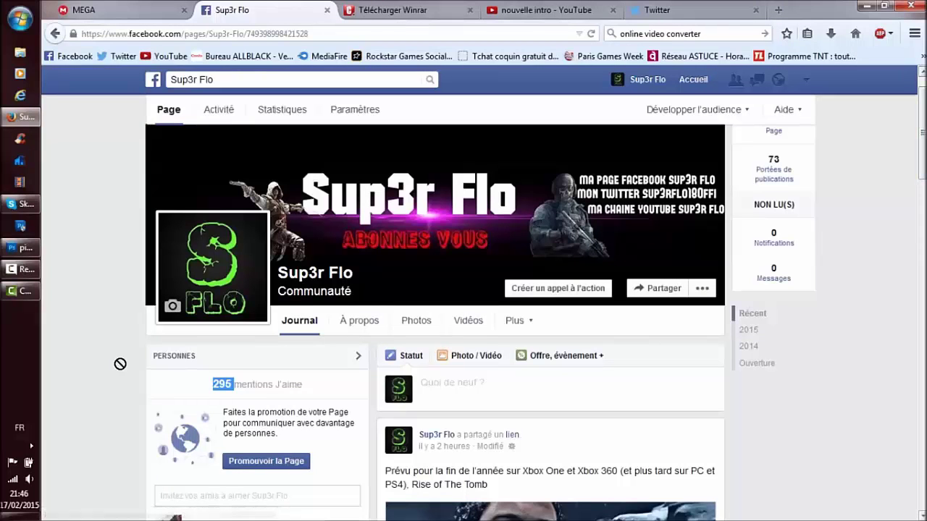
click(692, 10)
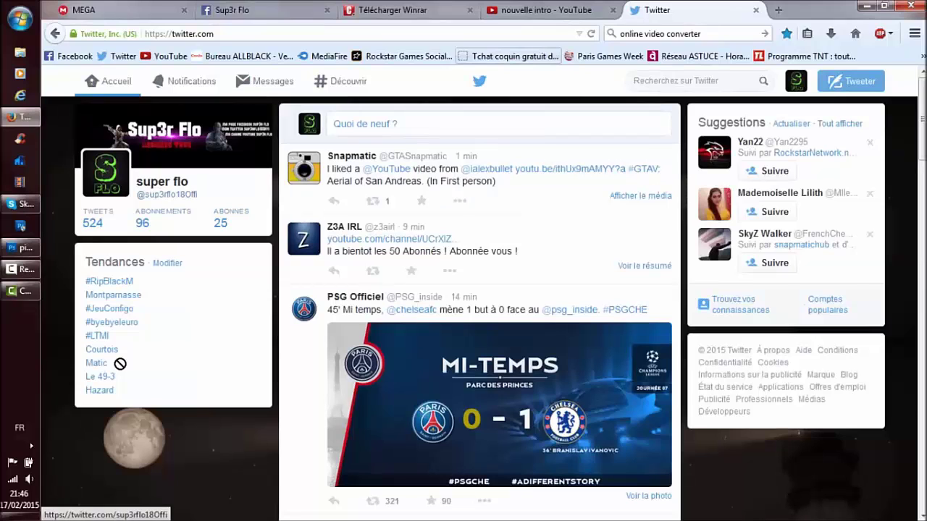
key(ctrl+shift+Tab)
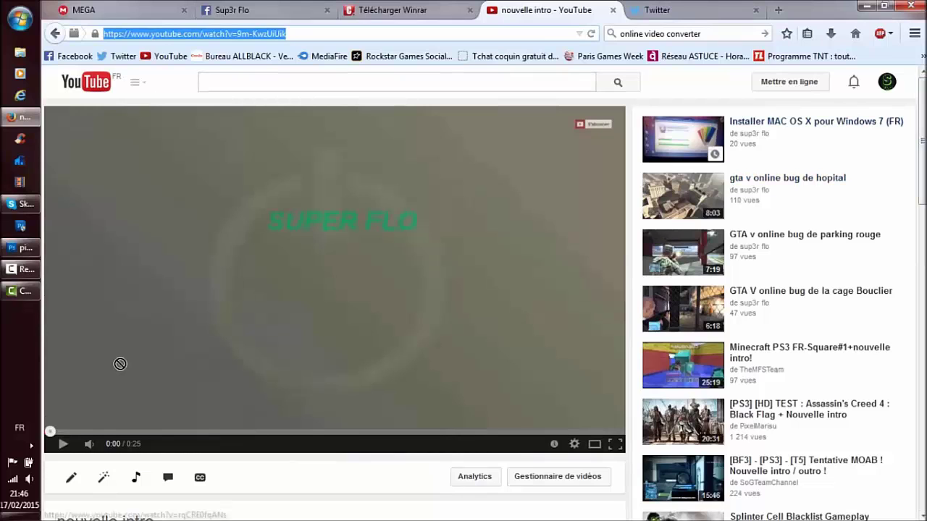
scroll(120, 364, down, 3)
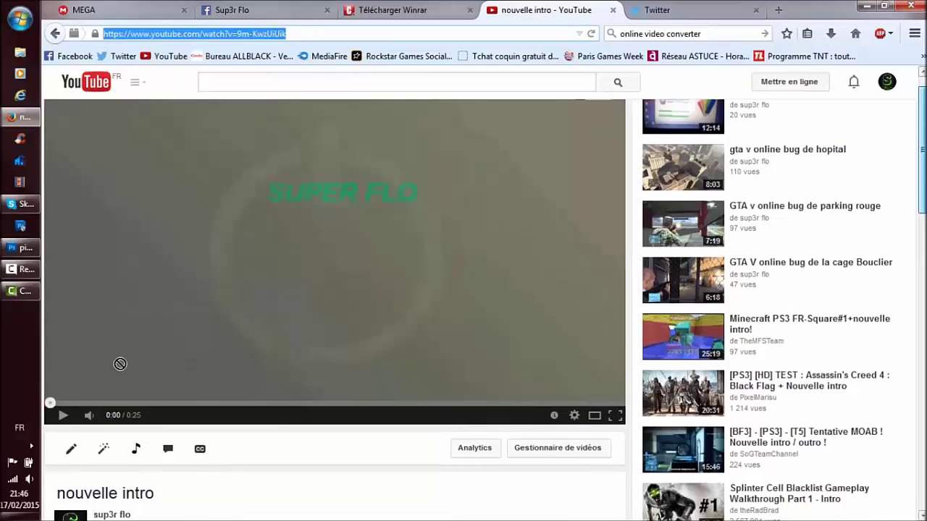
scroll(121, 364, up, 3)
key(F5)
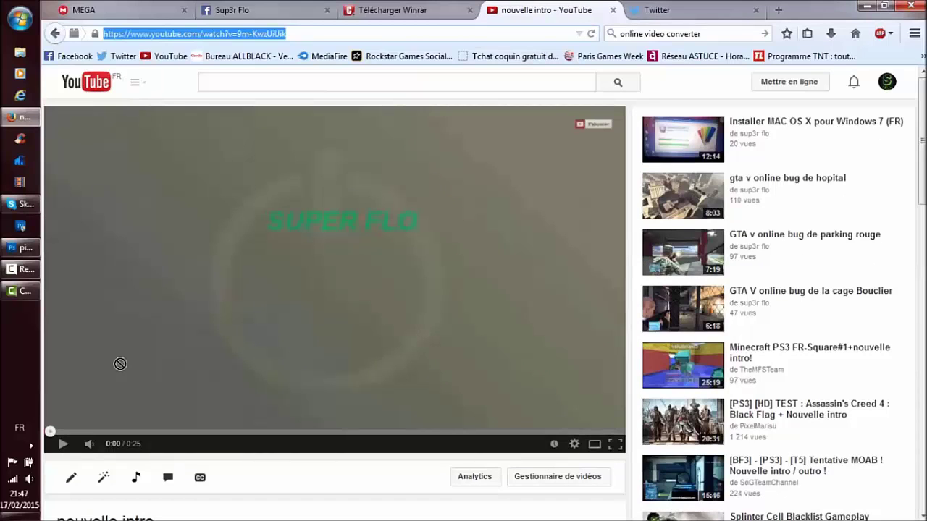
- Switch back to the end screen project in Camtasia Studio
click(21, 269)
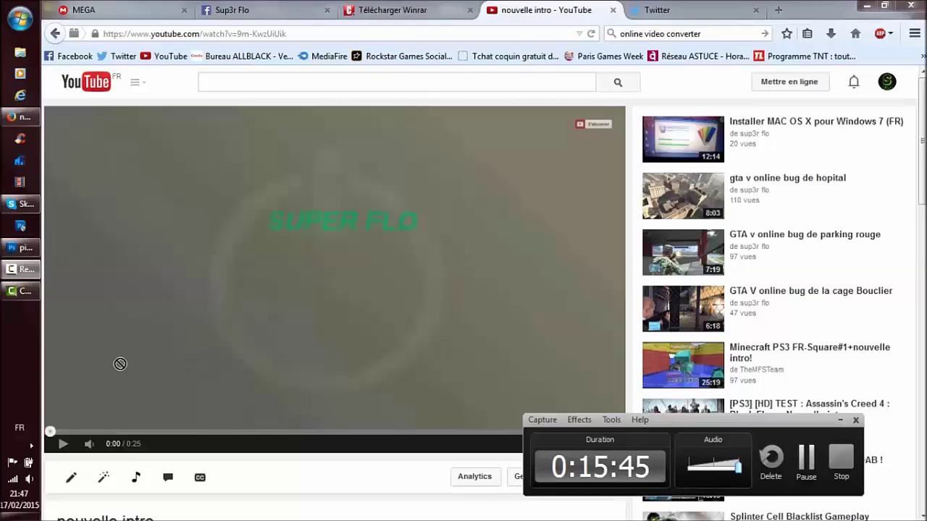
click(803, 468)
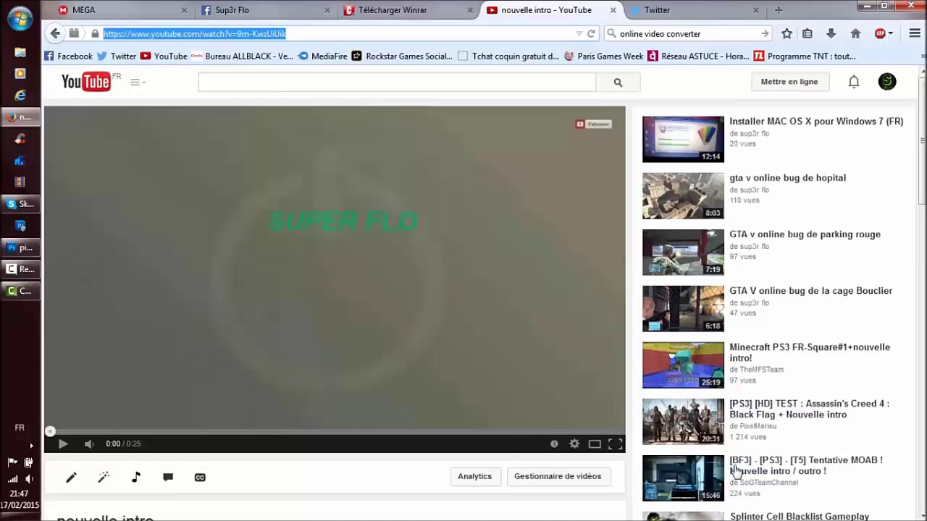
click(29, 292)
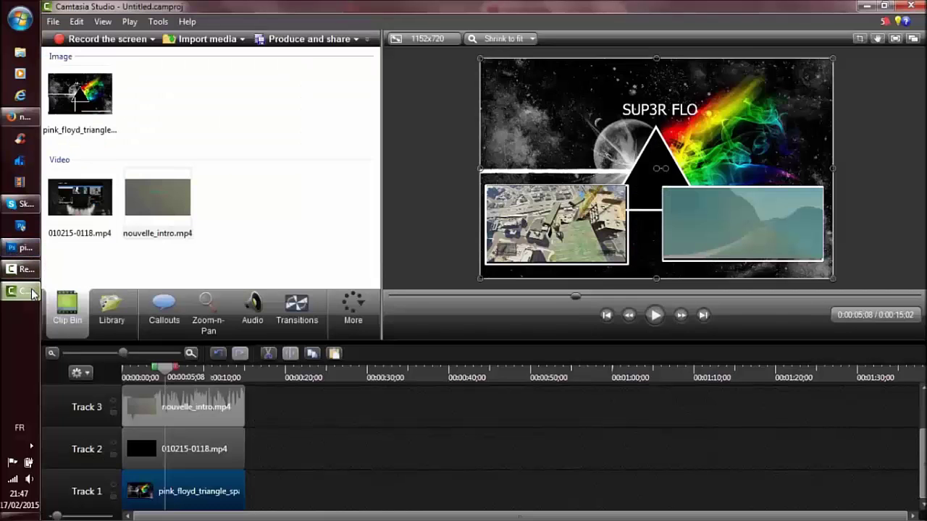